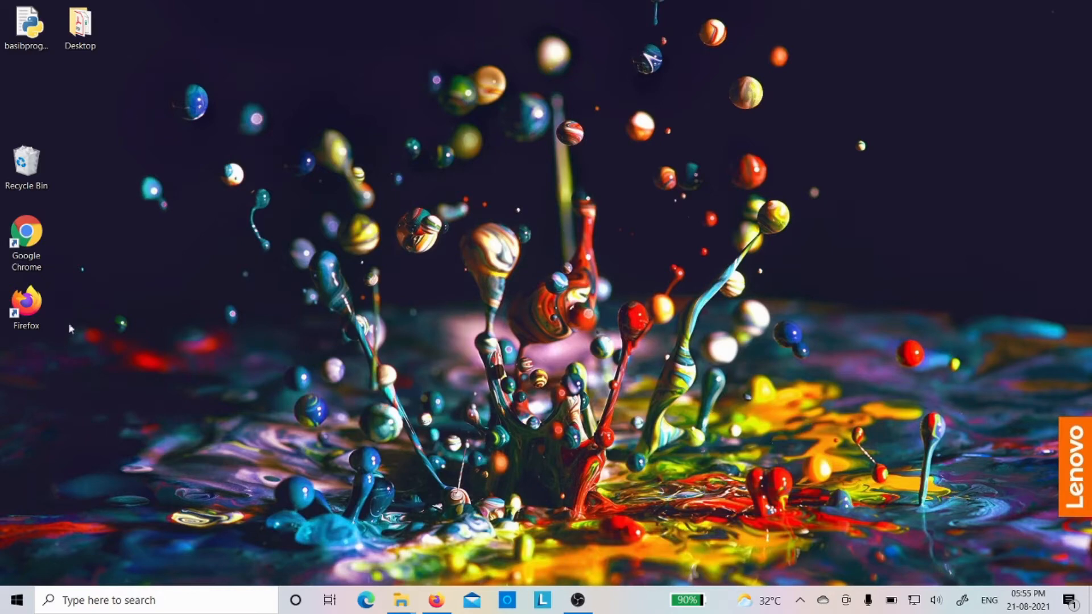
# Open Firefox and go to google.com.
pyautogui.doubleClick(38, 312)
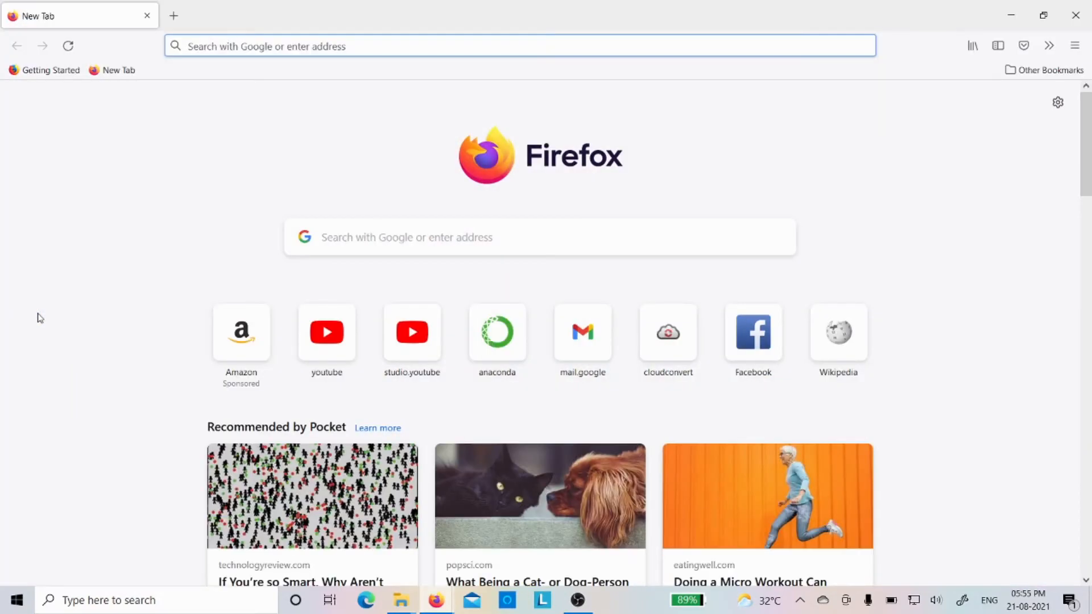
pyautogui.write('go')
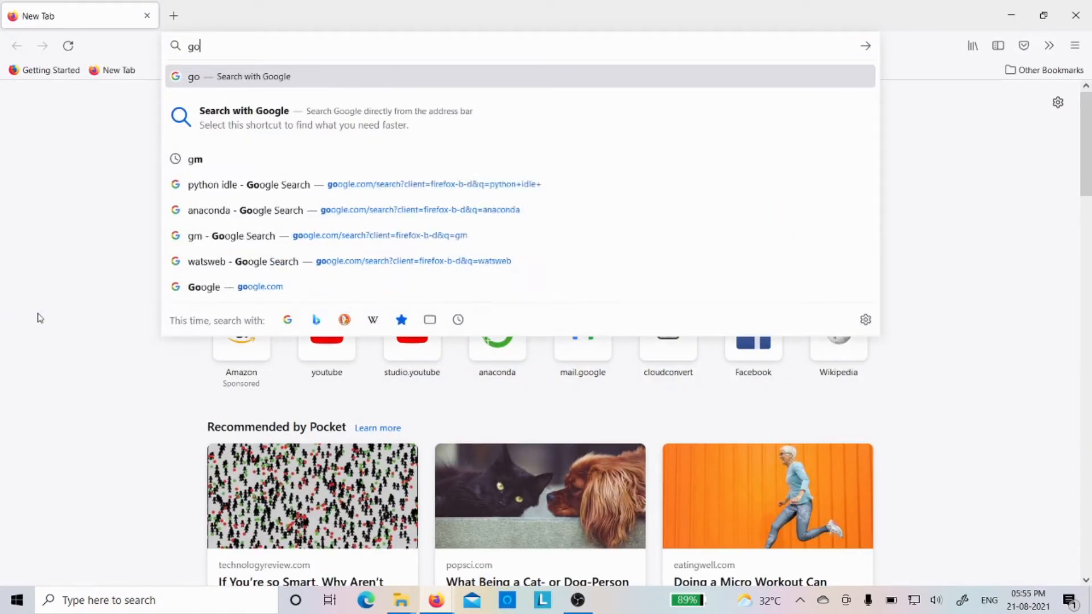
pyautogui.write('ogle')
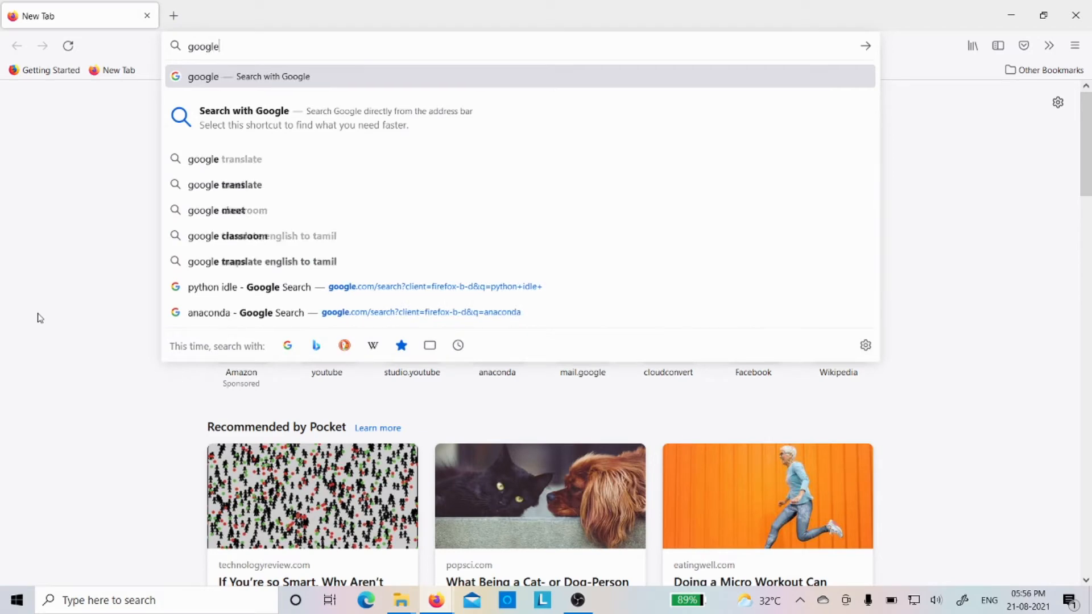
pyautogui.write('.com')
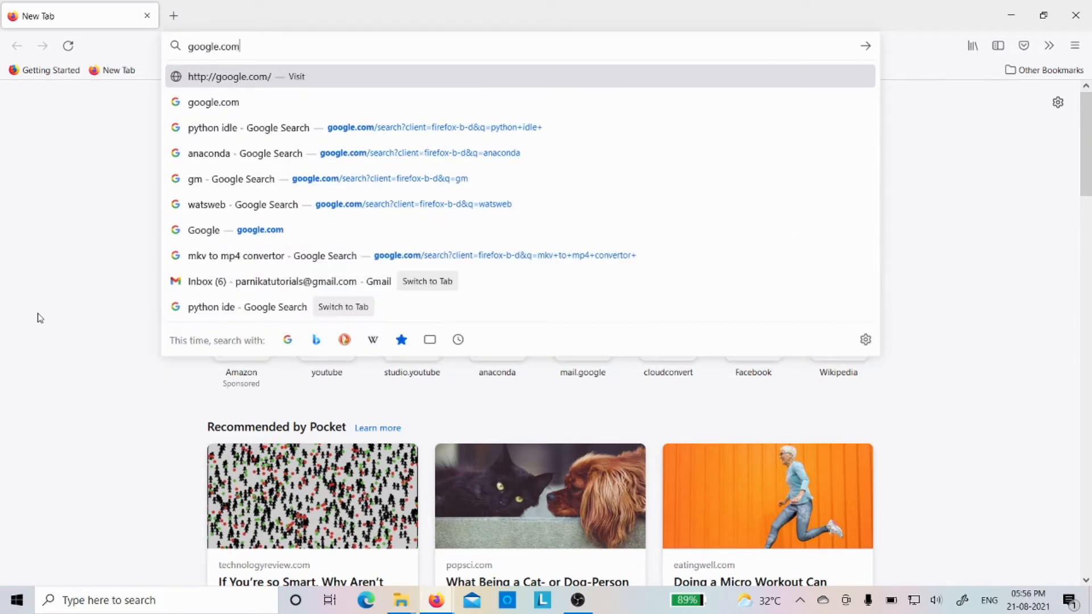
pyautogui.press('Return')
# Search Google for "anaconda" and open the anaconda.com home page from the results.
pyautogui.write('an')
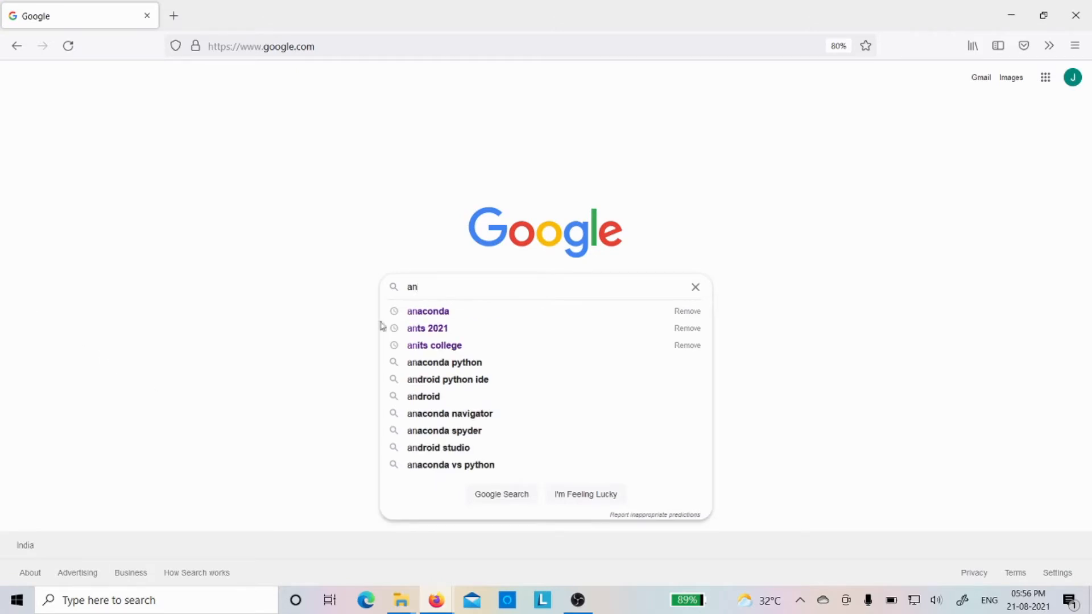
pyautogui.click(439, 311)
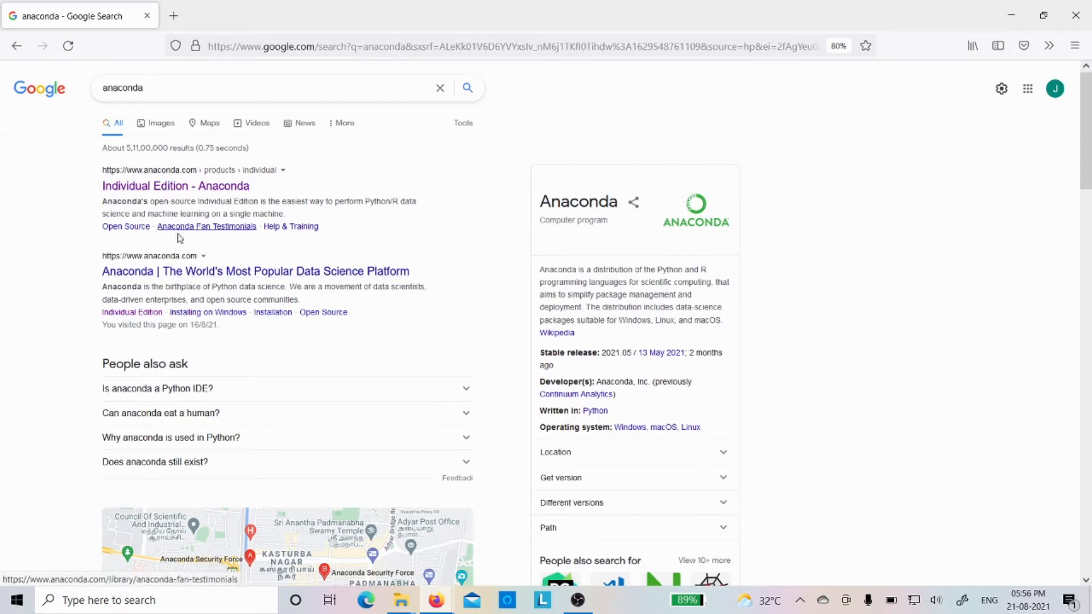
pyautogui.click(188, 269)
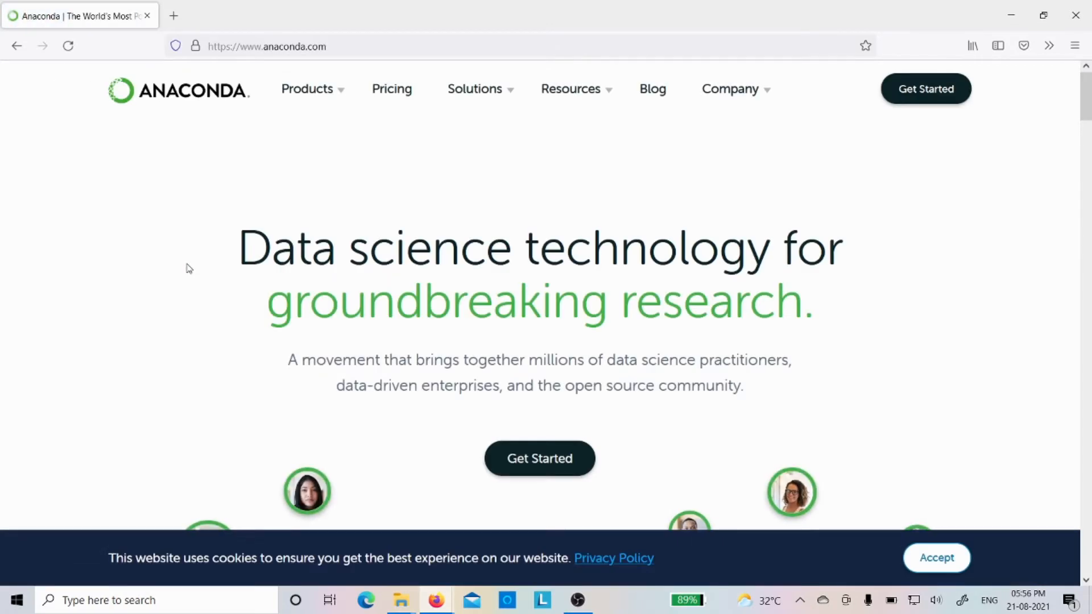
# Review the features and prices of the Commercial, Team and Enterprise editions on Anaconda's pricing page.
pyautogui.moveTo(310, 91)
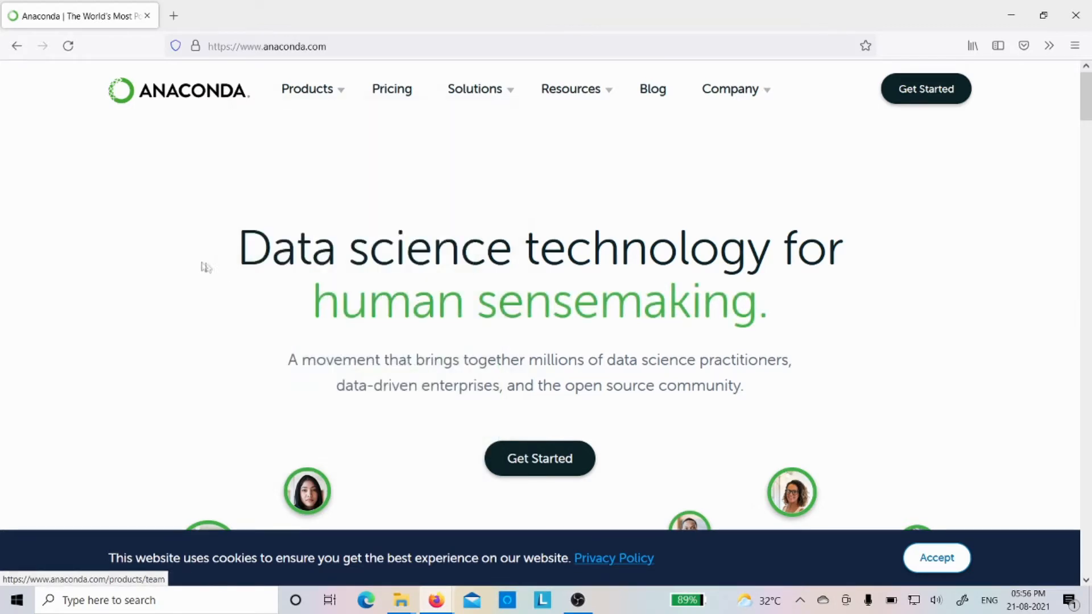
pyautogui.click(404, 95)
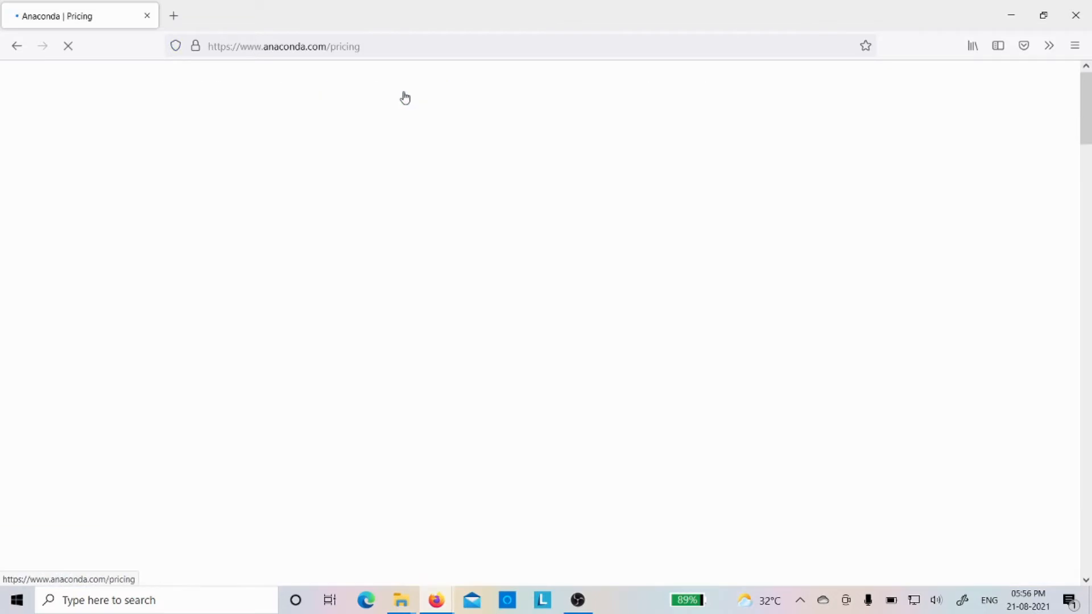
pyautogui.scroll(-5, 288, 210)
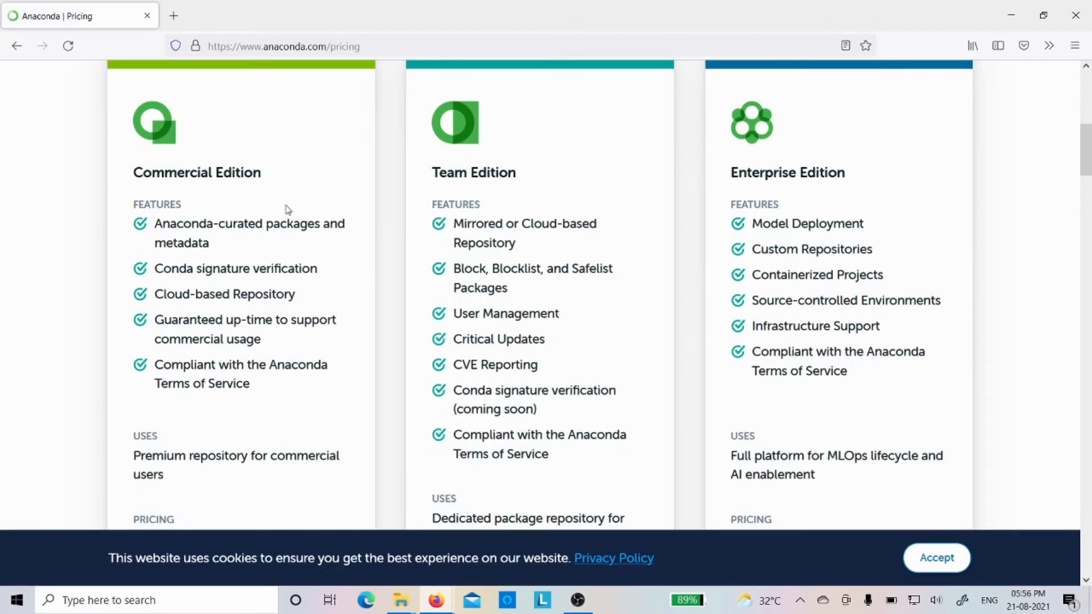
pyautogui.scroll(-4, 288, 210)
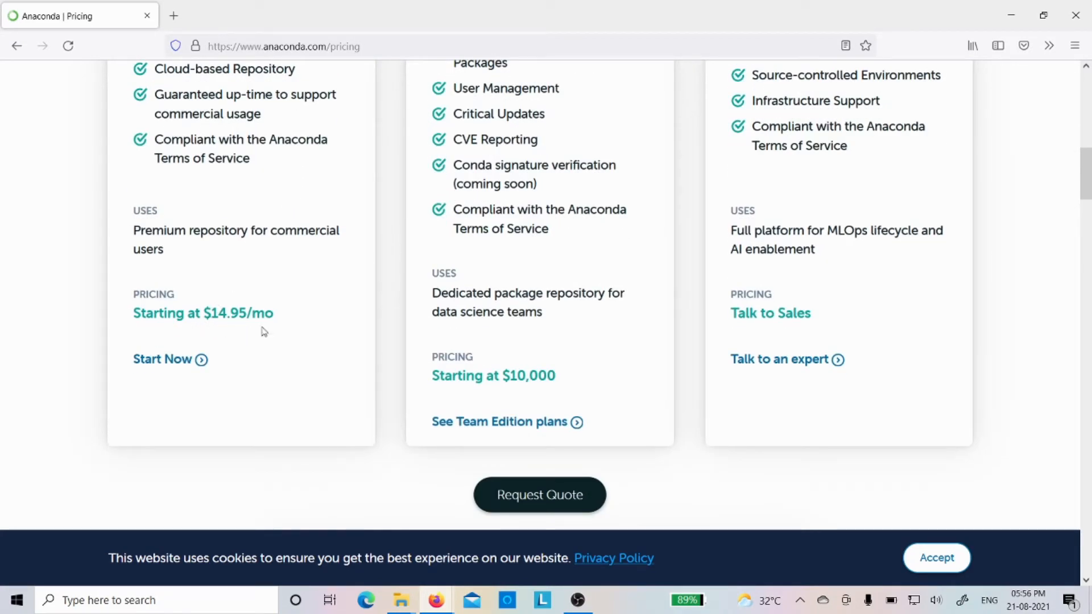
pyautogui.scroll(9, 264, 332)
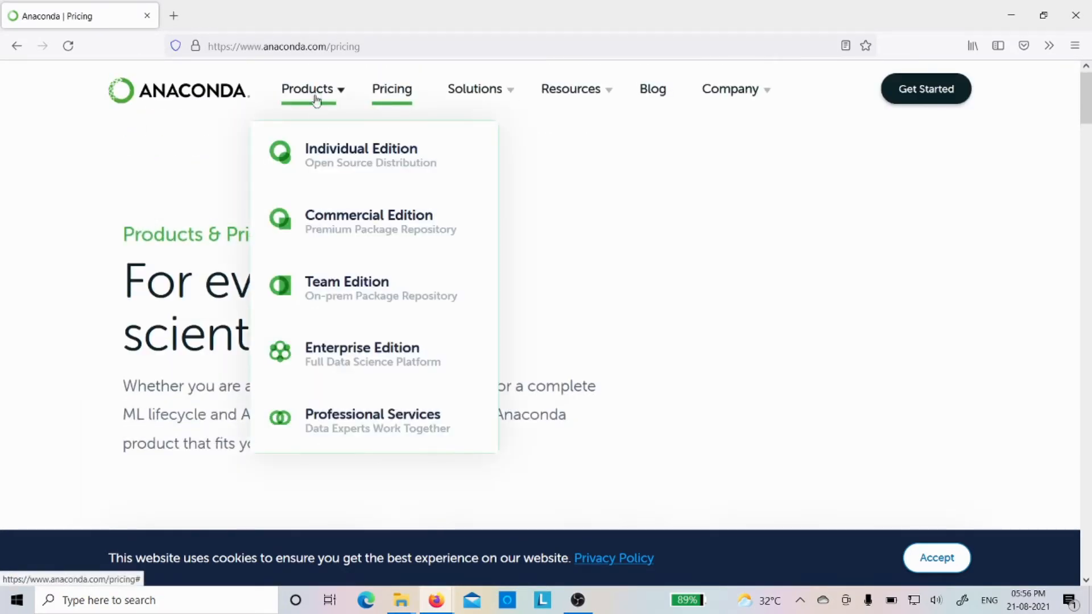
# Download the Anaconda Individual Edition installer for Windows and save Anaconda3-2021.05-Windows-x86_64.exe.
pyautogui.click(330, 153)
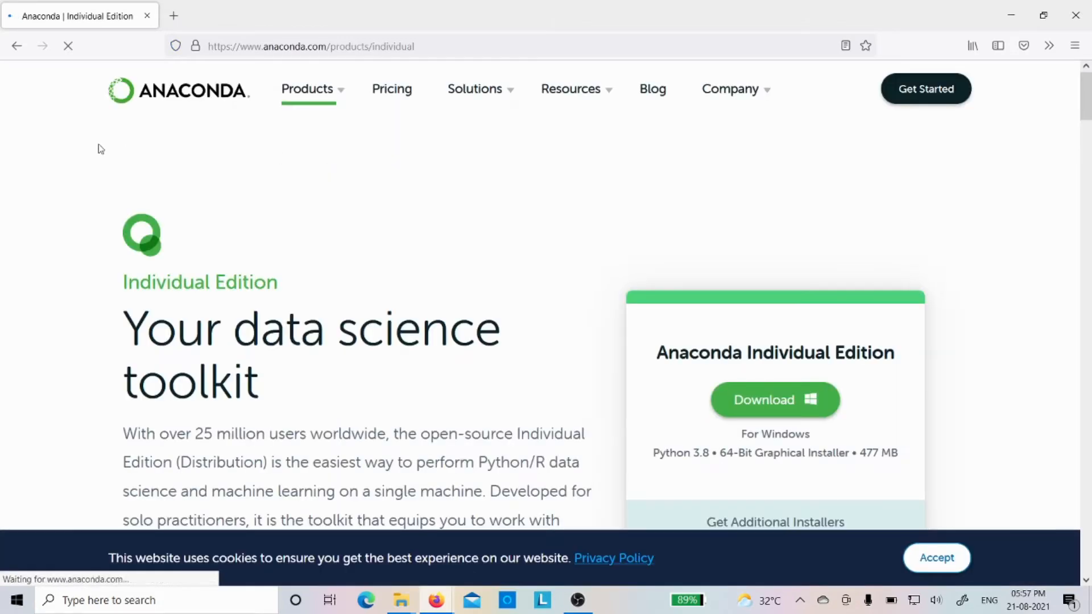
pyautogui.scroll(-1, 101, 149)
pyautogui.scroll(-2, 100, 149)
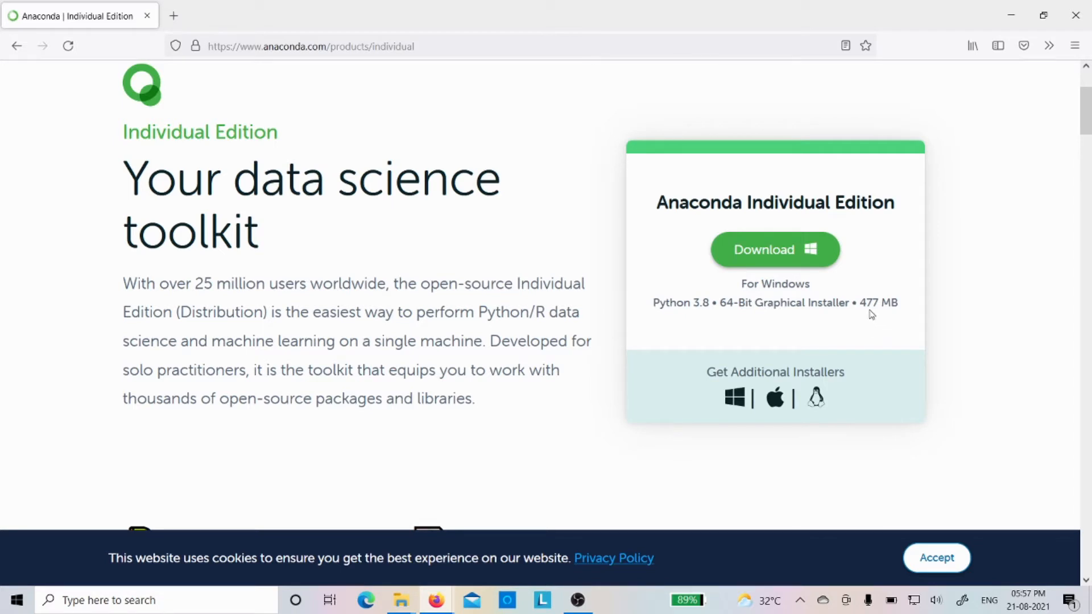
pyautogui.click(789, 256)
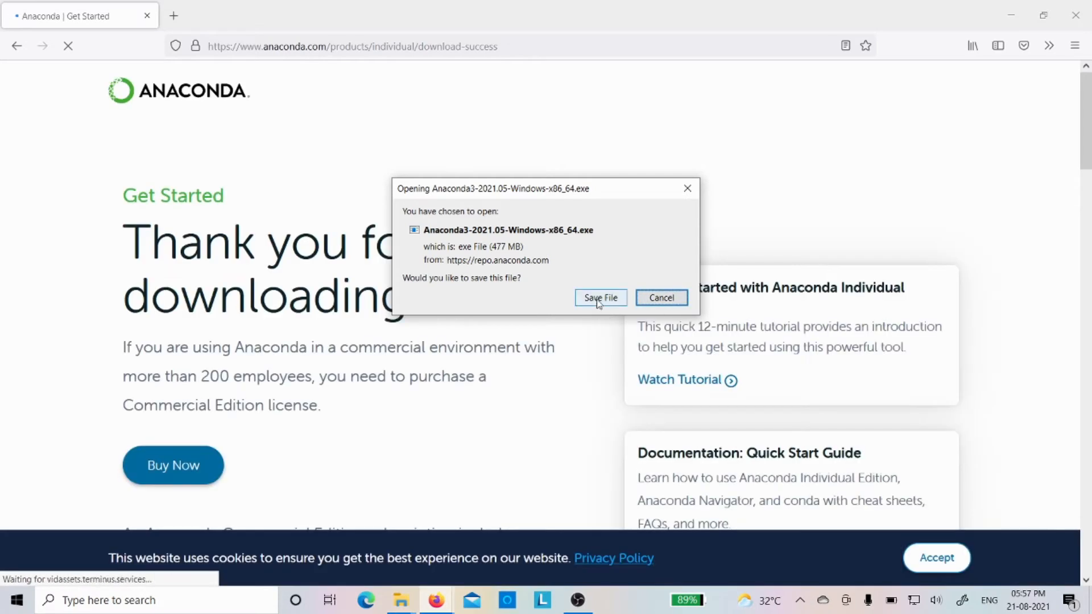
pyautogui.click(599, 298)
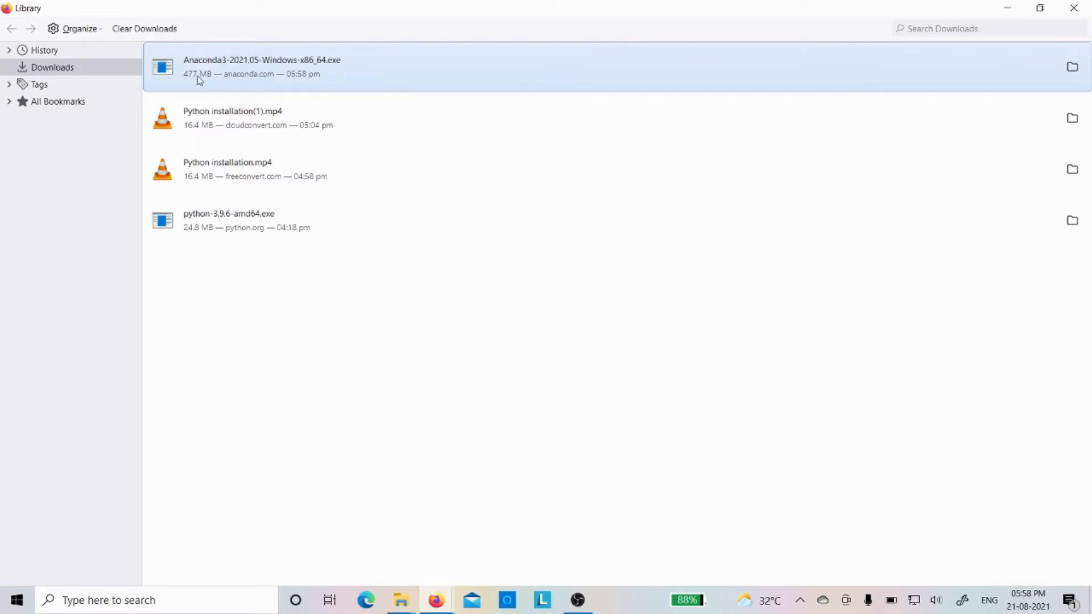
# Run the downloaded Anaconda3-2021.05-Windows-x86_64.exe and minimize the browser windows to reach the setup wizard.
pyautogui.rightClick(239, 83)
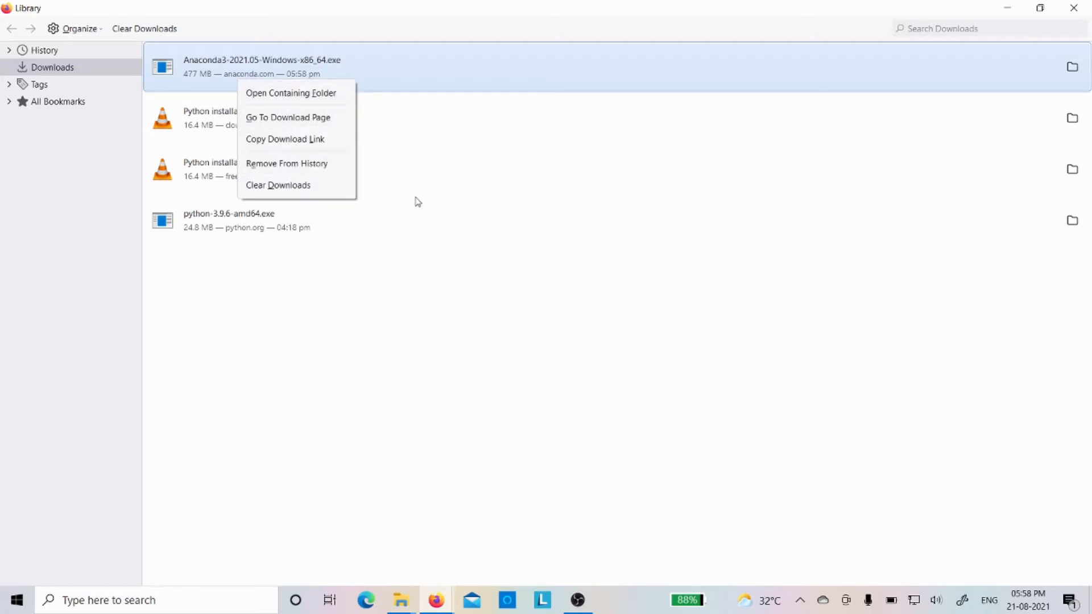
pyautogui.click(473, 326)
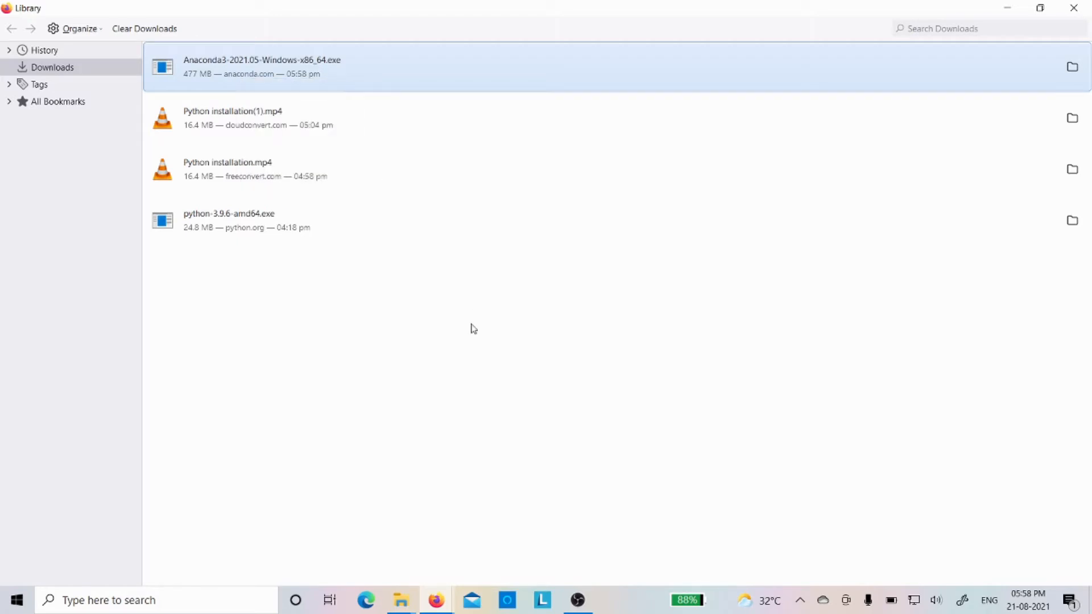
pyautogui.doubleClick(232, 72)
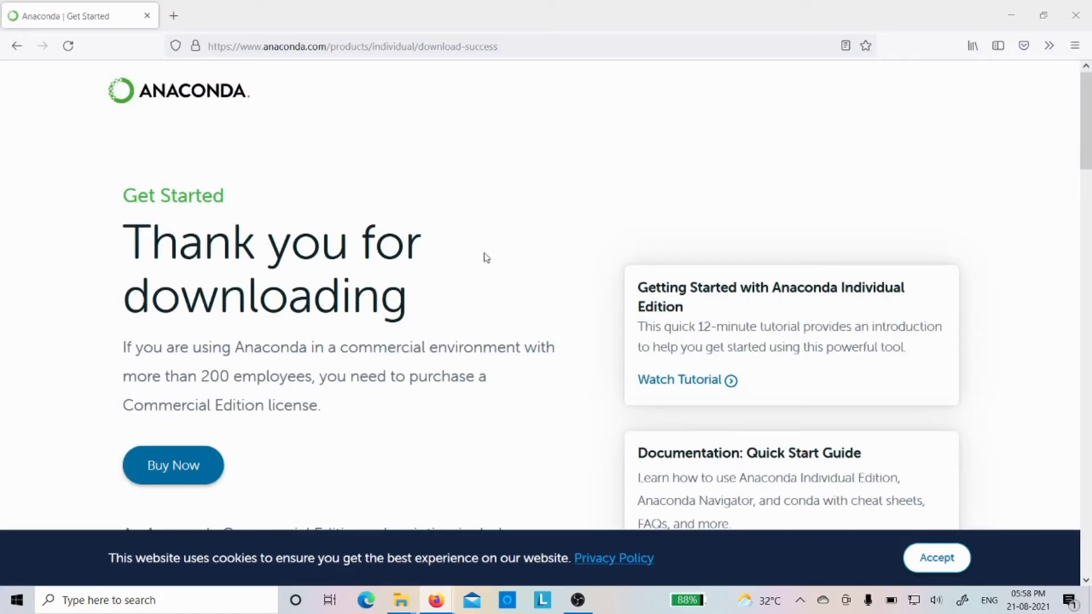
pyautogui.click(1013, 13)
pyautogui.click(1015, 12)
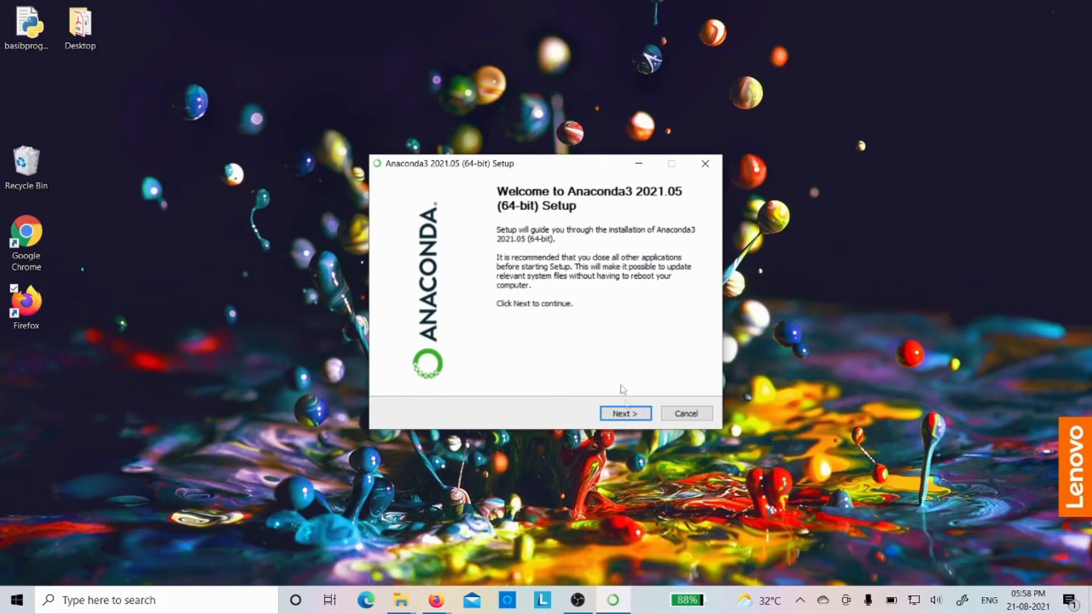
# Accept the licence and install Anaconda3 for Just Me in the default folder, registering it as the default Python 3.8.
pyautogui.click(630, 417)
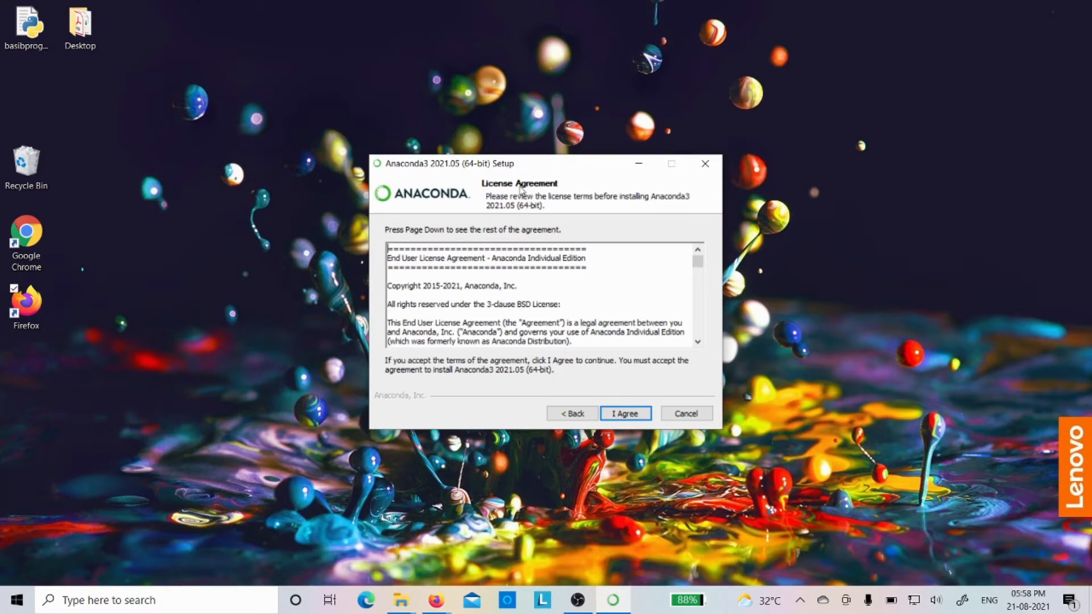
pyautogui.click(625, 414)
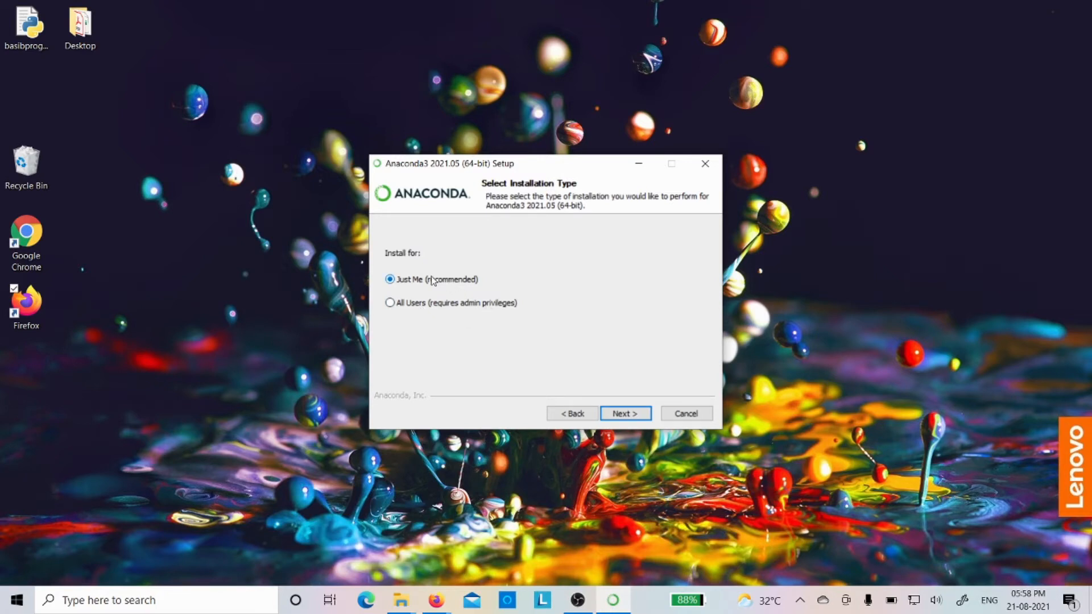
pyautogui.click(625, 414)
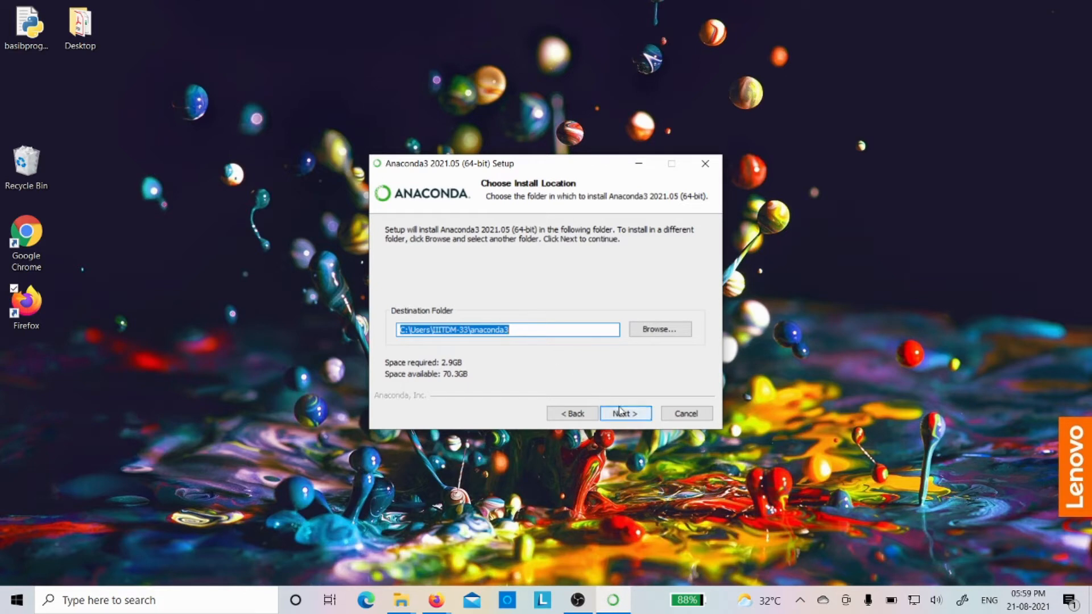
pyautogui.click(633, 419)
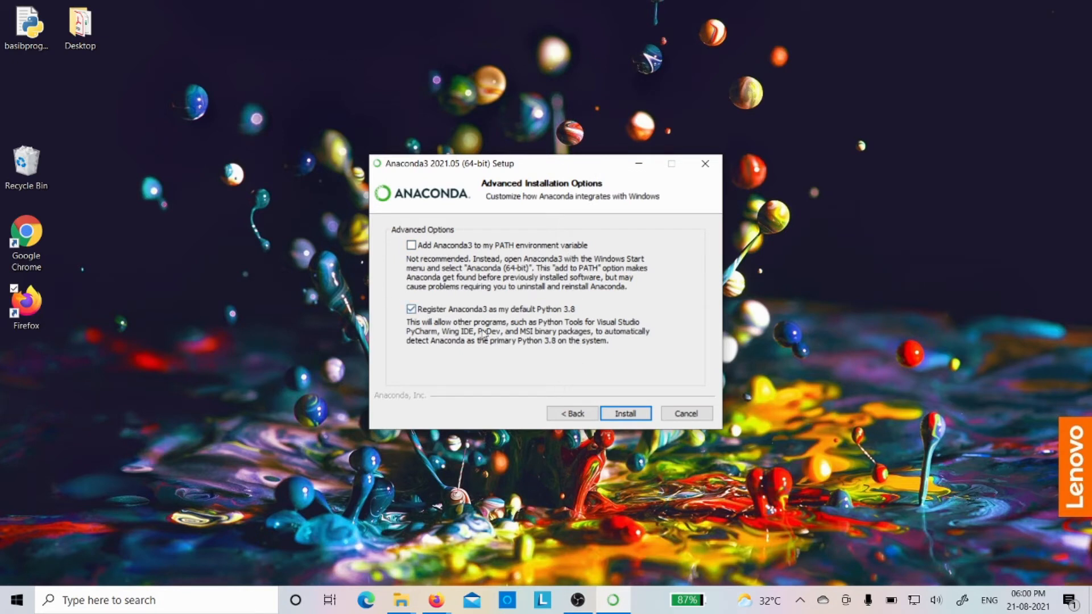
pyautogui.click(628, 417)
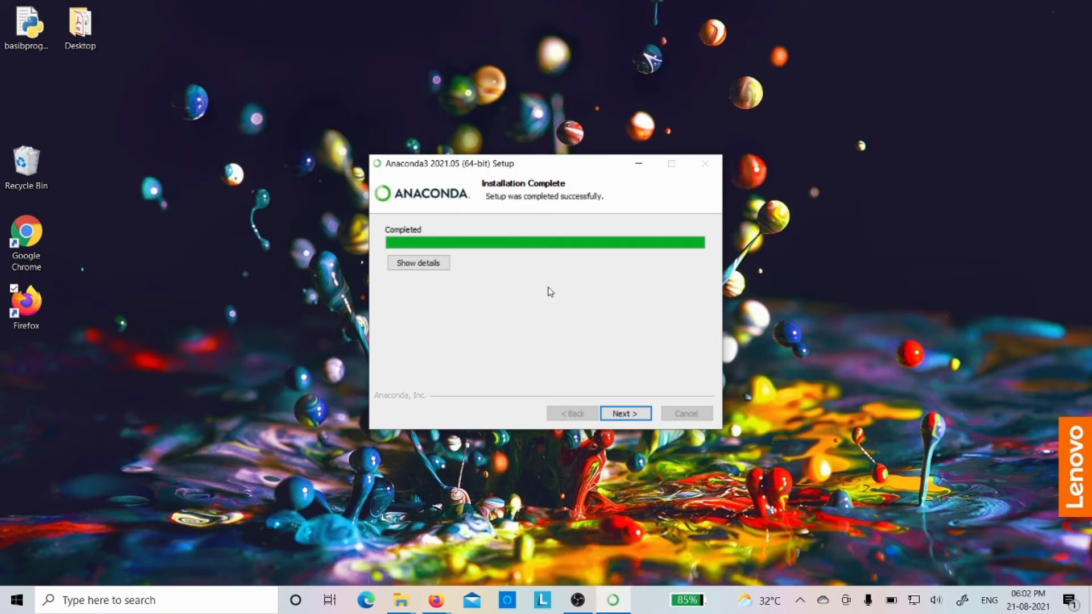
# Finish the Anaconda3 setup with the Individual Edition Tutorial and Getting Started with Anaconda options turned off.
pyautogui.click(626, 417)
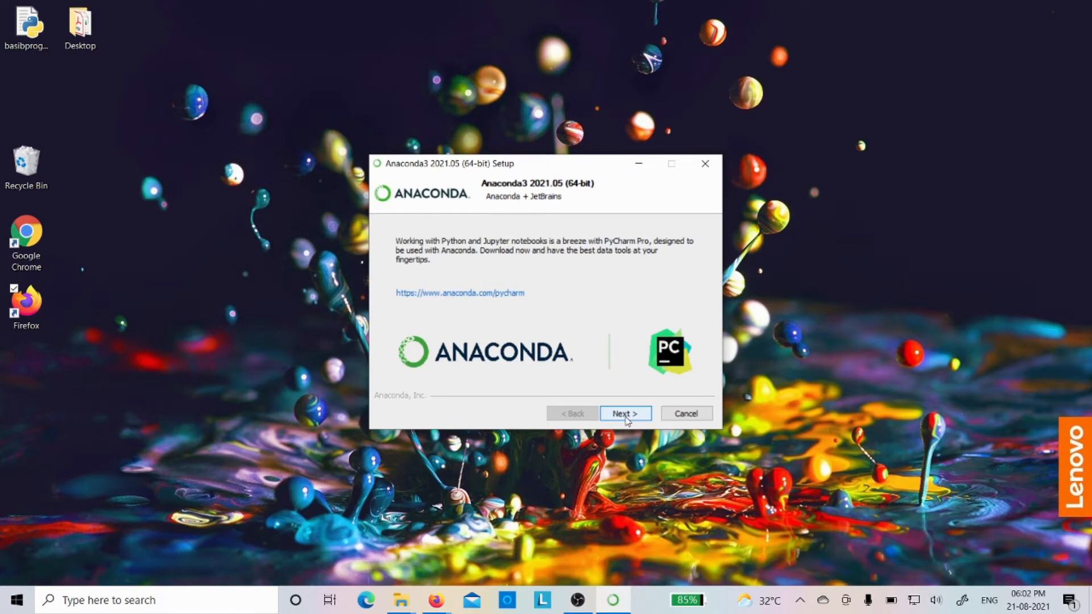
pyautogui.click(626, 414)
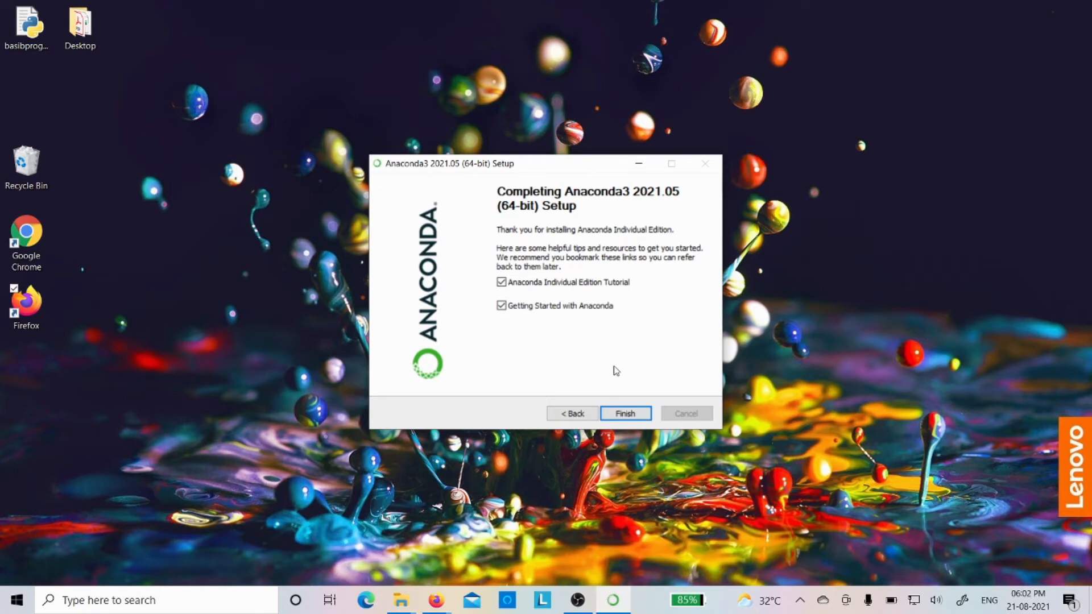
pyautogui.click(503, 307)
pyautogui.click(619, 414)
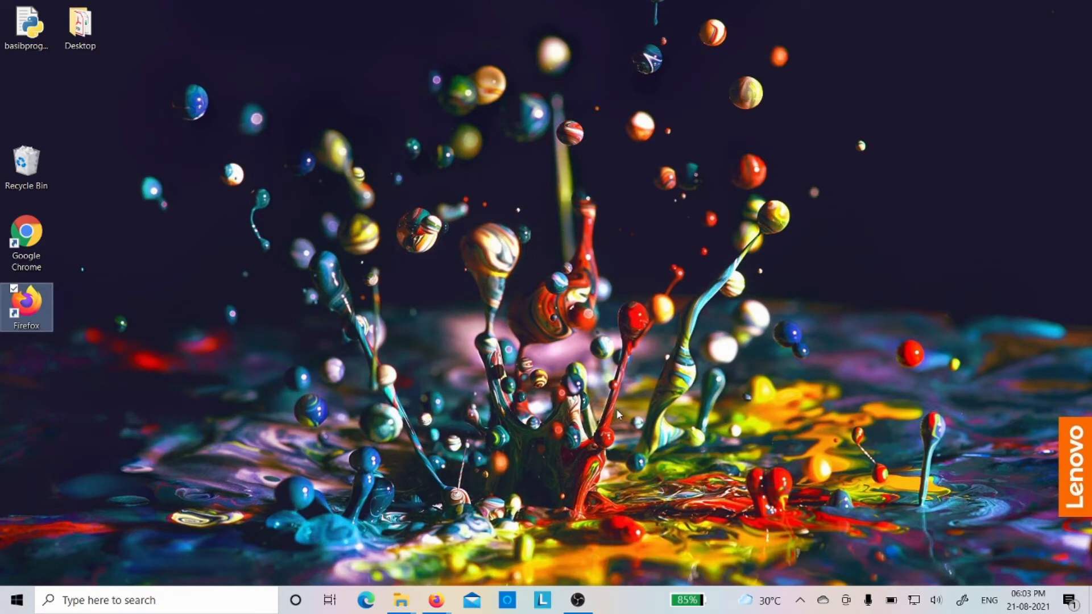
# Open Anaconda Navigator (anaconda3) and launch Jupyter Notebook from its home page.
pyautogui.press('super')
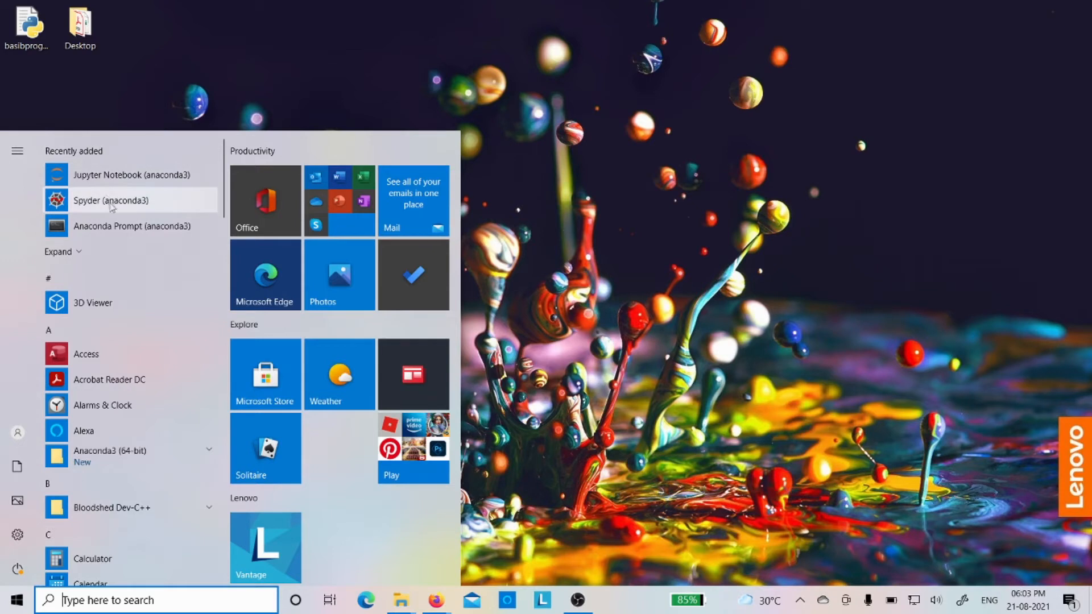
pyautogui.click(79, 254)
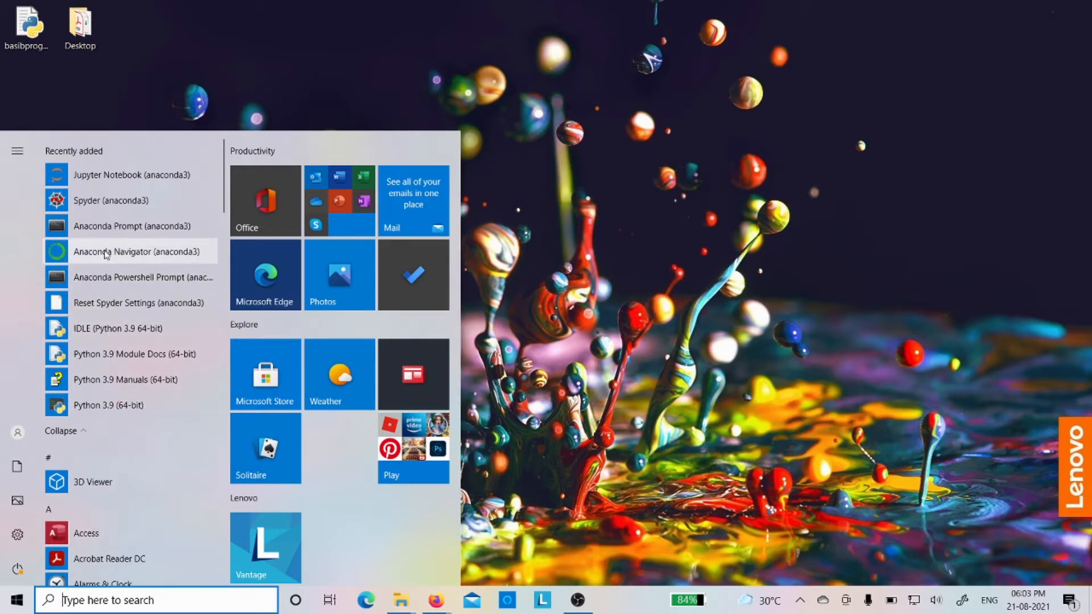
pyautogui.click(106, 252)
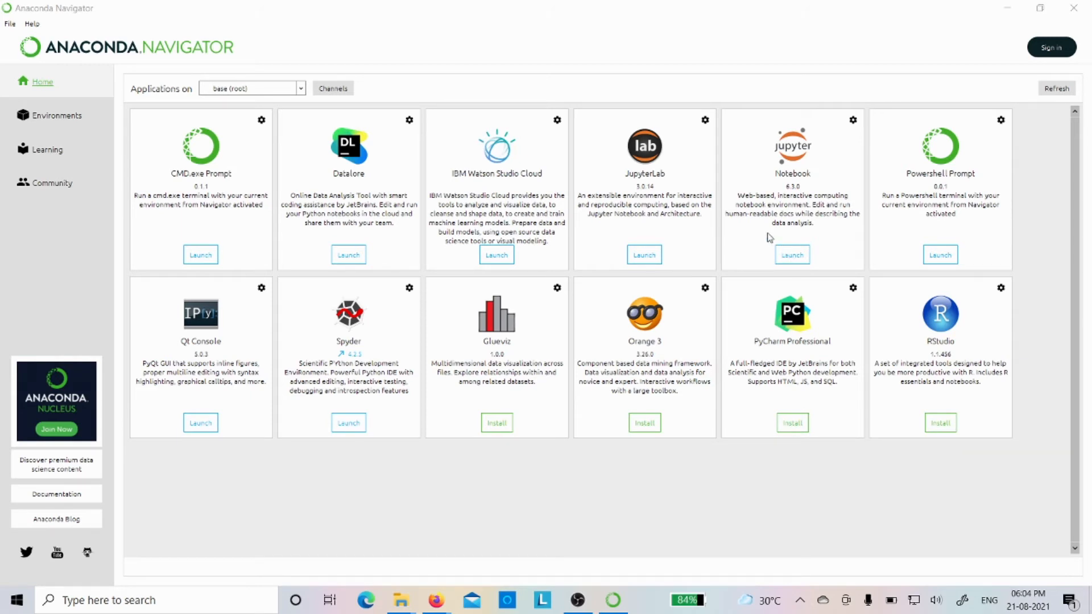
pyautogui.click(793, 256)
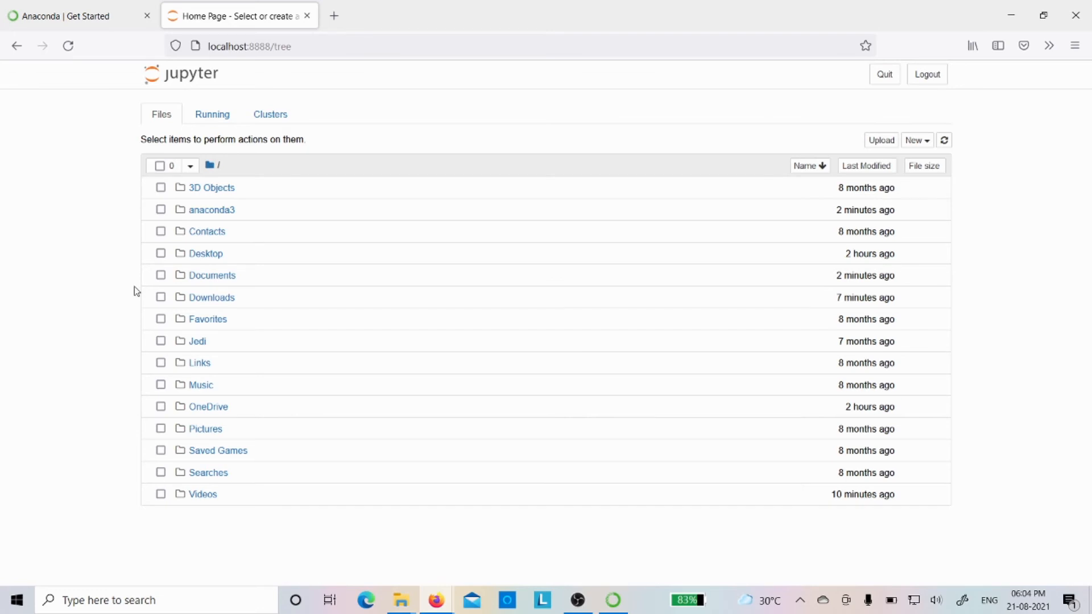
# Check the currently running terminals and notebooks in Jupyter.
pyautogui.moveTo(434, 596)
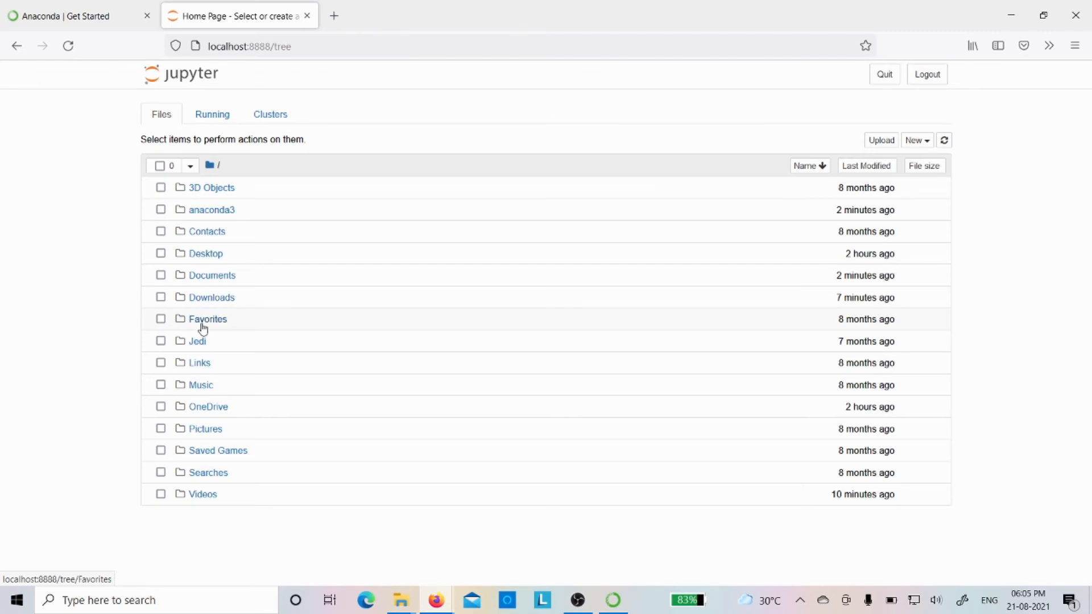
pyautogui.click(212, 117)
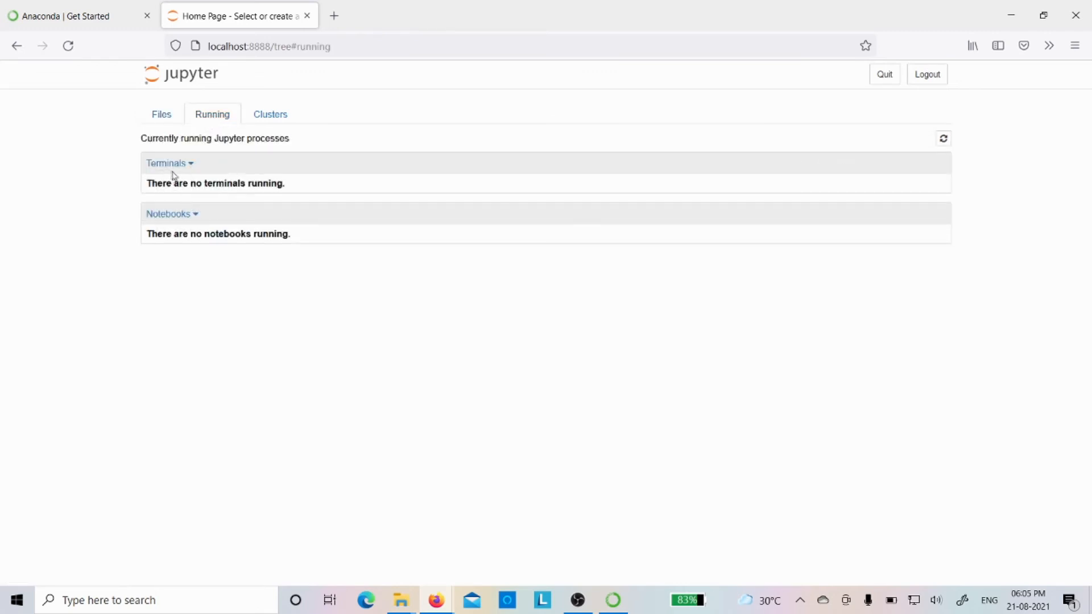
# Check the cluster information in Jupyter and return to the file listing.
pyautogui.click(276, 115)
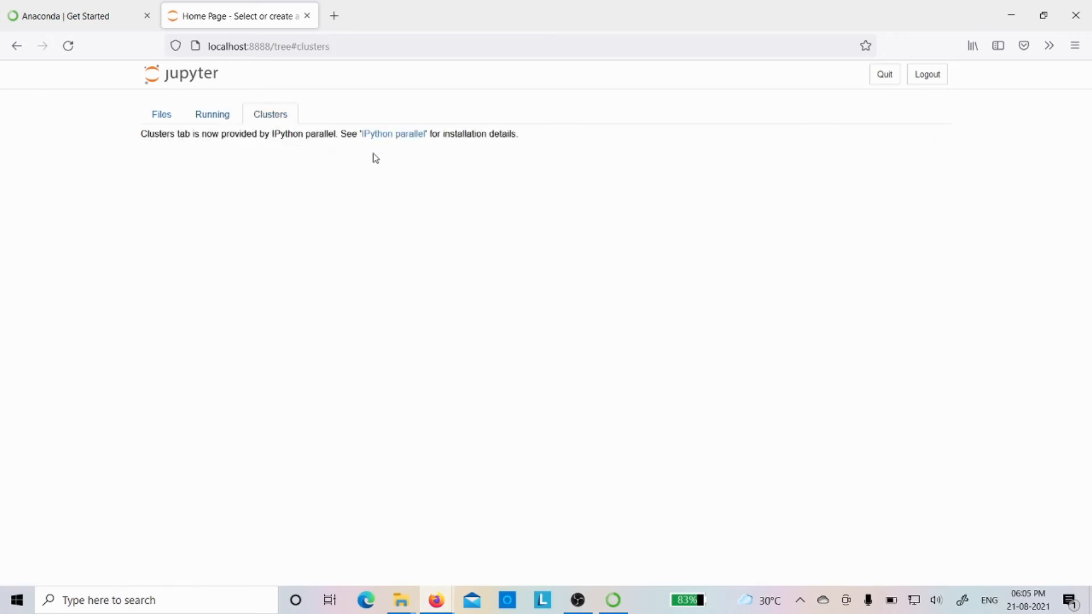
pyautogui.click(163, 115)
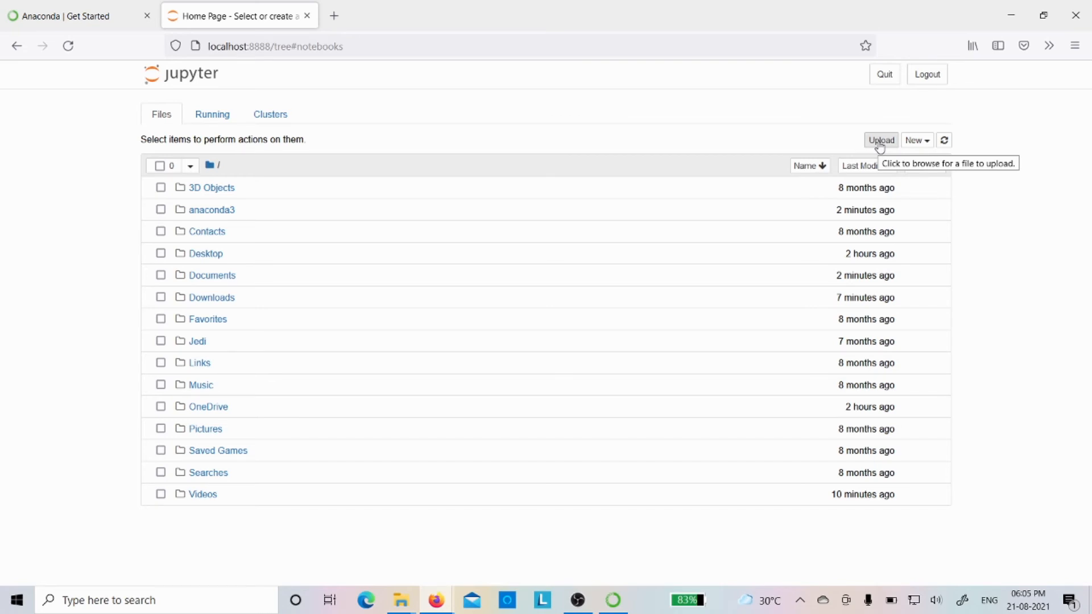
# Create a new folder in the Jupyter home directory and rename it "python programs".
pyautogui.click(923, 145)
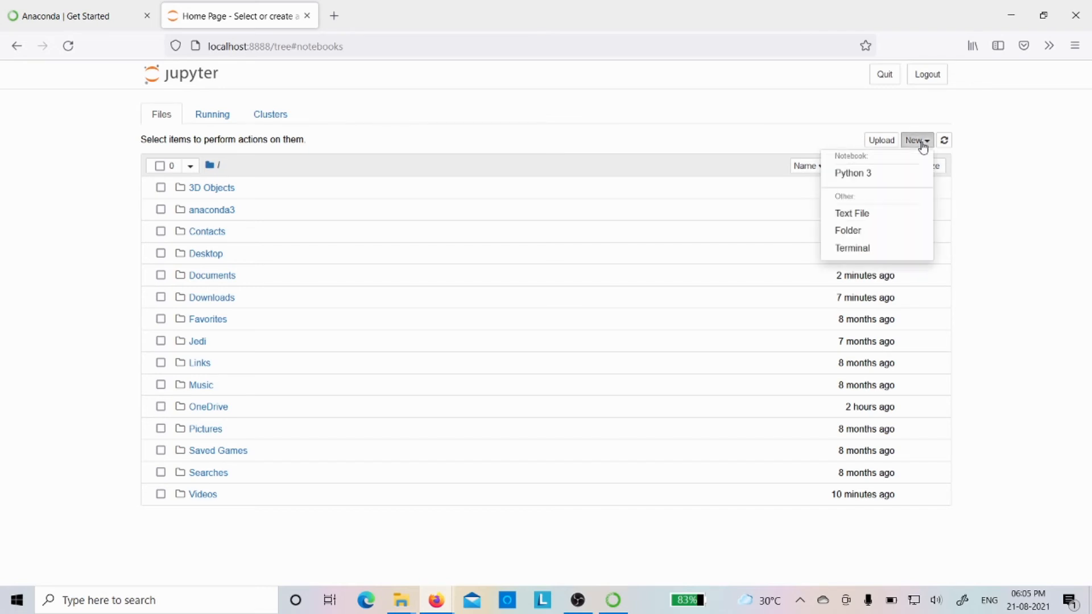
pyautogui.click(861, 234)
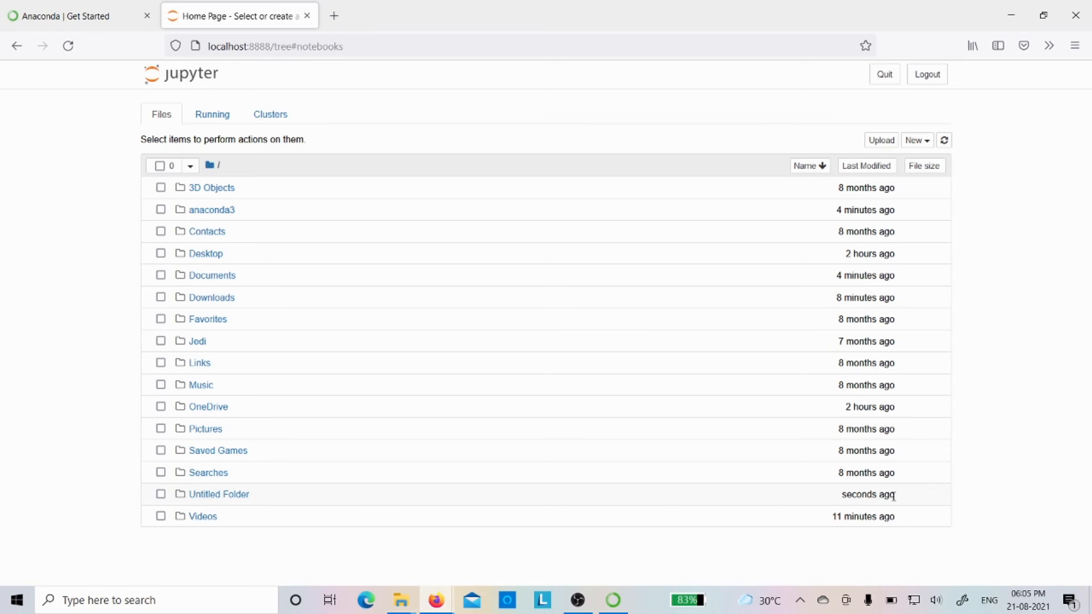
pyautogui.moveTo(884, 500)
pyautogui.click(161, 496)
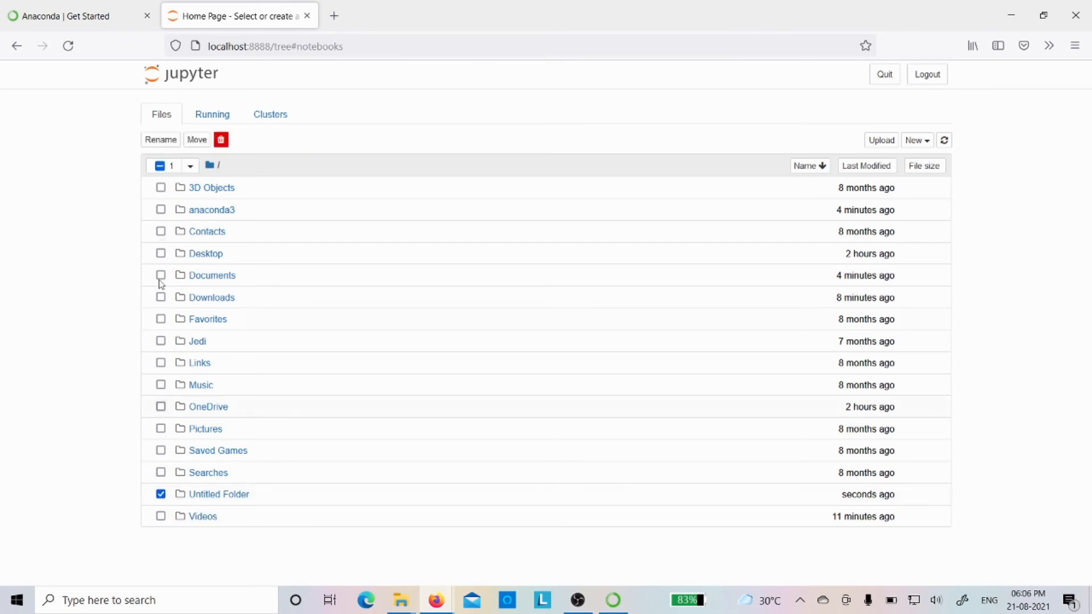
pyautogui.click(157, 142)
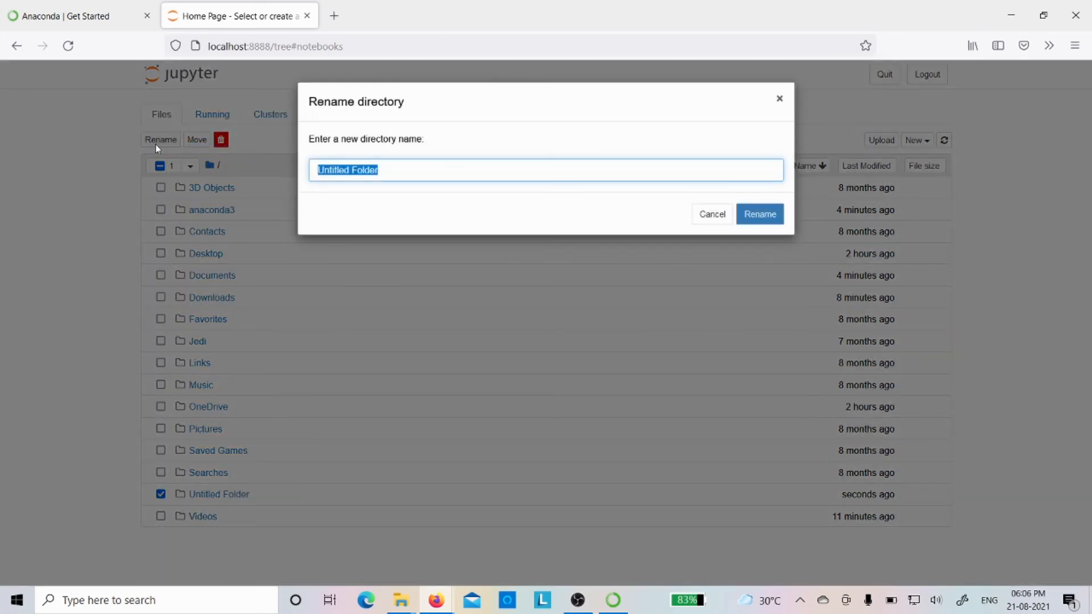
pyautogui.write('python programs')
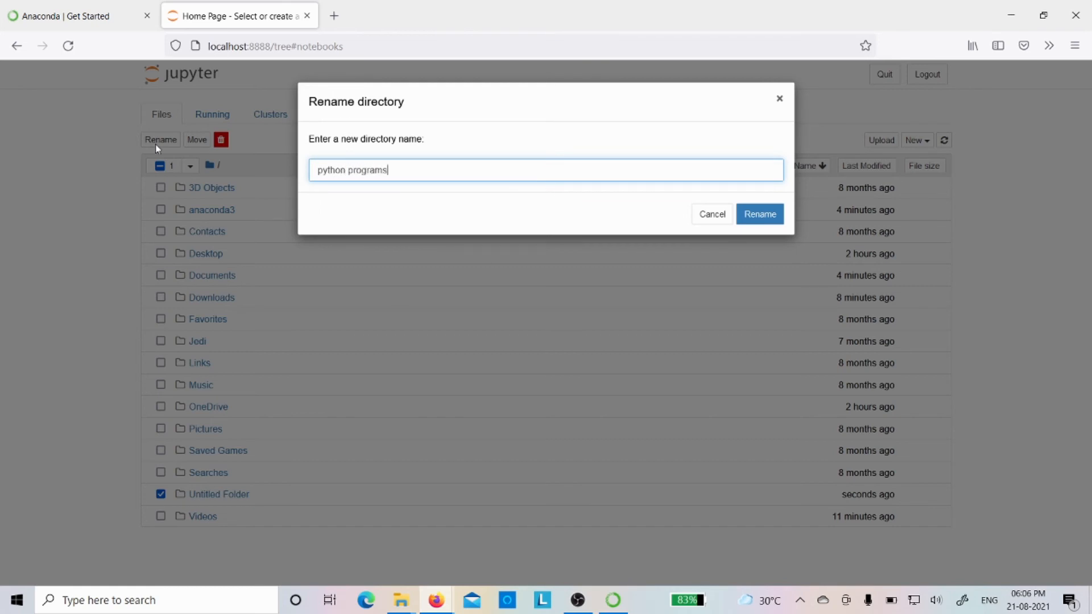
pyautogui.click(771, 220)
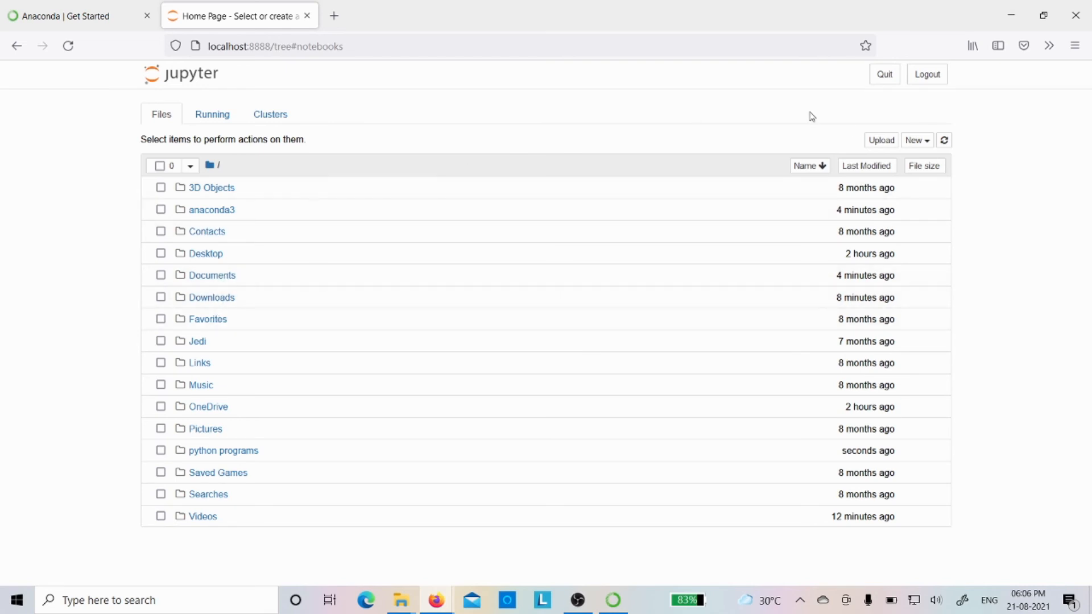
# Create a new Python 3 notebook in the home directory and rename it "first".
pyautogui.click(917, 141)
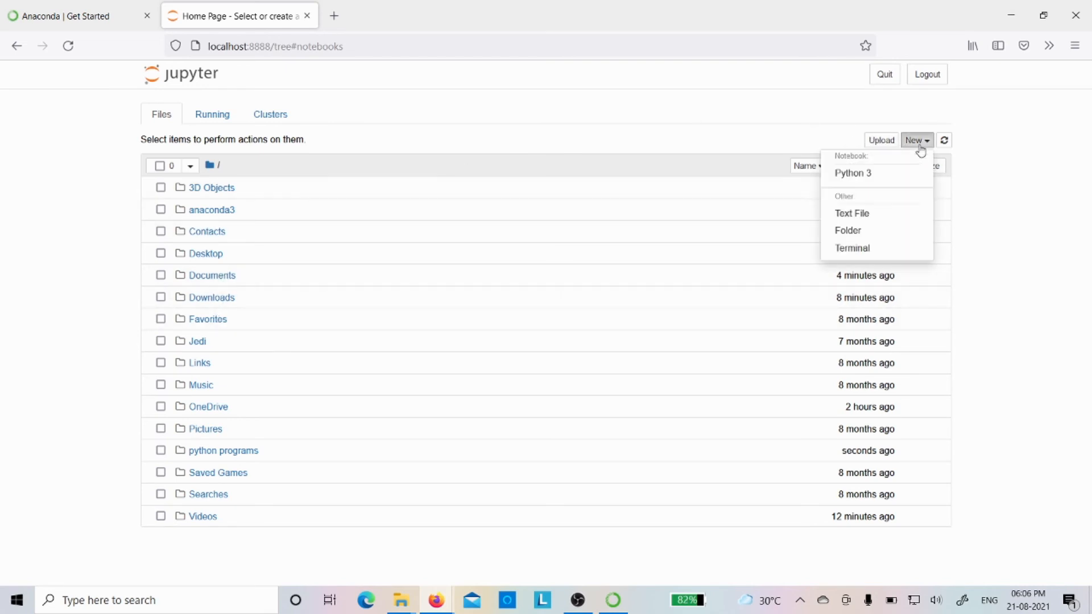
pyautogui.click(856, 180)
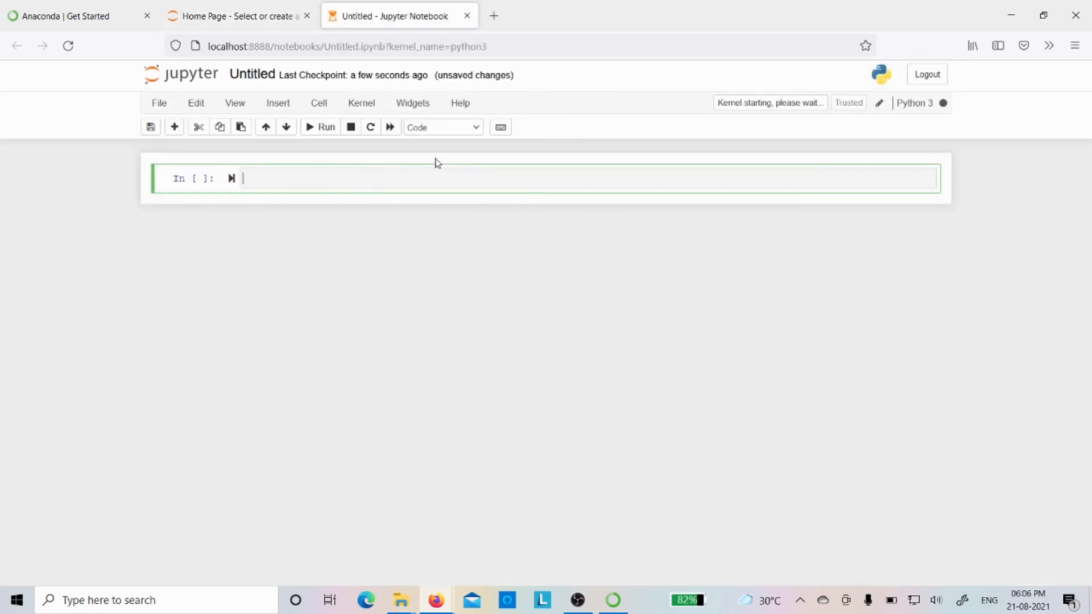
pyautogui.click(254, 71)
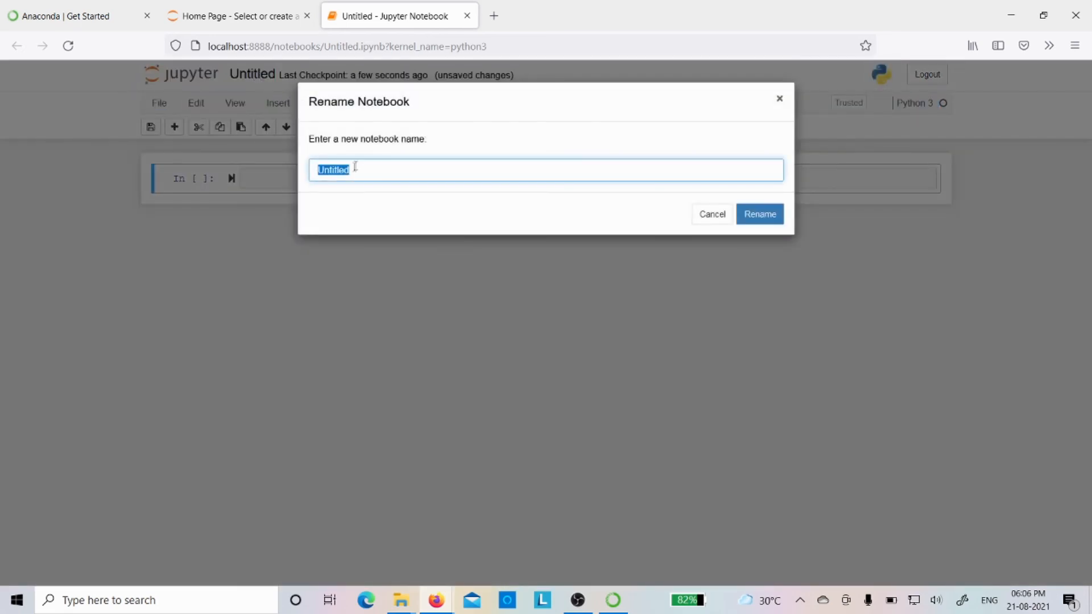
pyautogui.click(781, 102)
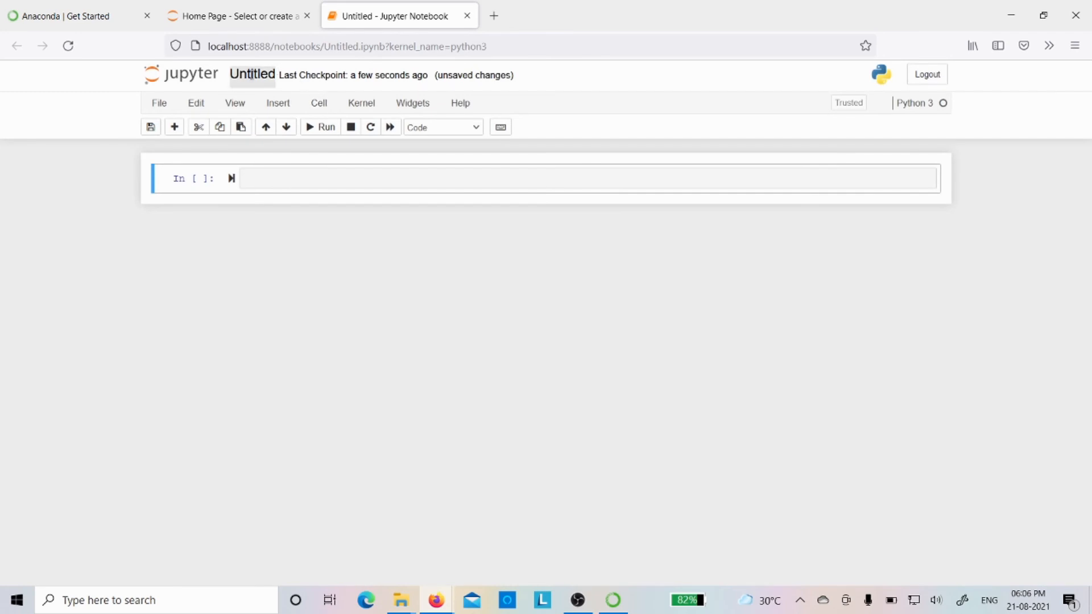
pyautogui.click(250, 74)
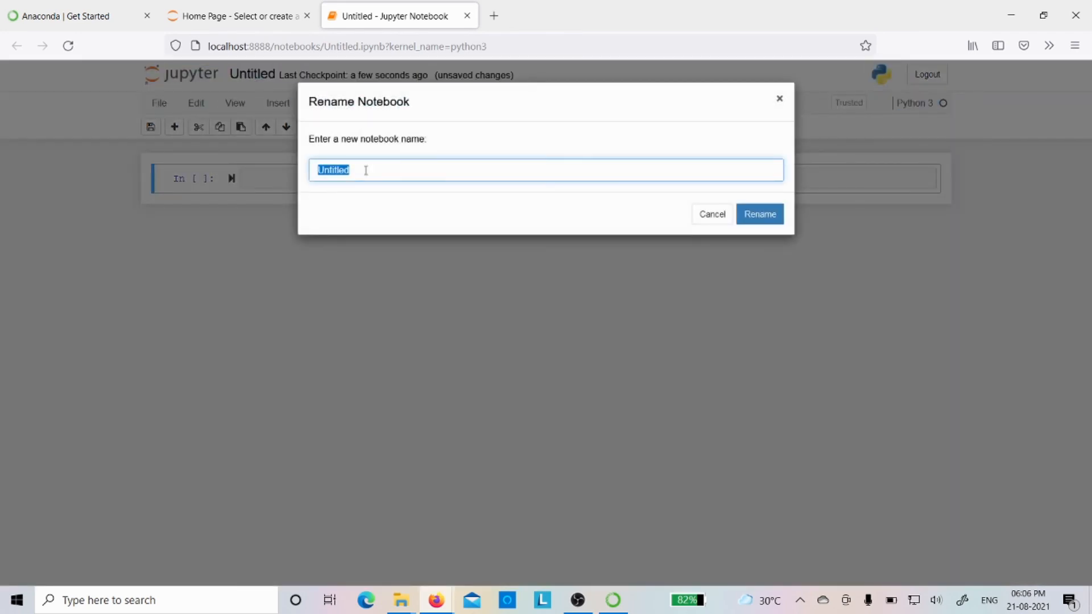
pyautogui.write('d')
pyautogui.press('BackSpace')
pyautogui.write('first')
pyautogui.click(760, 215)
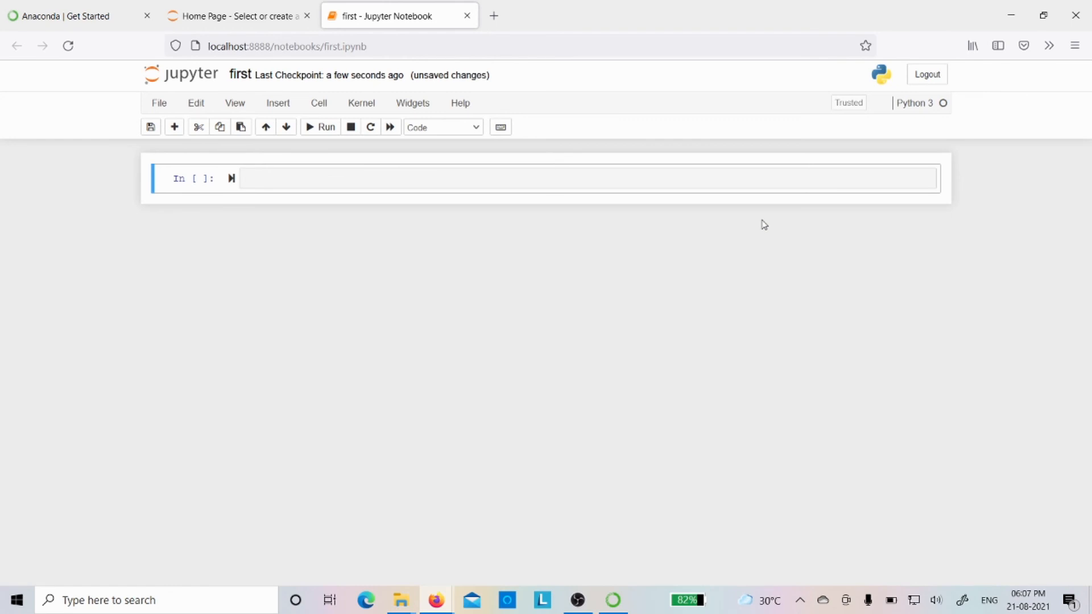
# Enter print("welcome to parnika totorials") in the first cell and run it.
pyautogui.click(255, 181)
pyautogui.write('print')
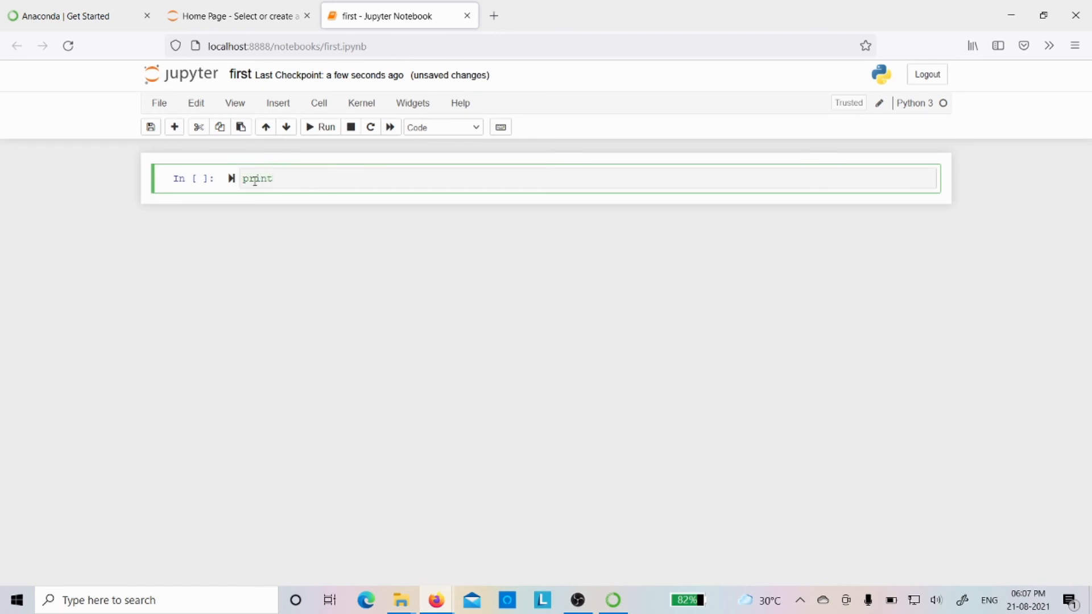
pyautogui.write('("welcome to parnika totorials')
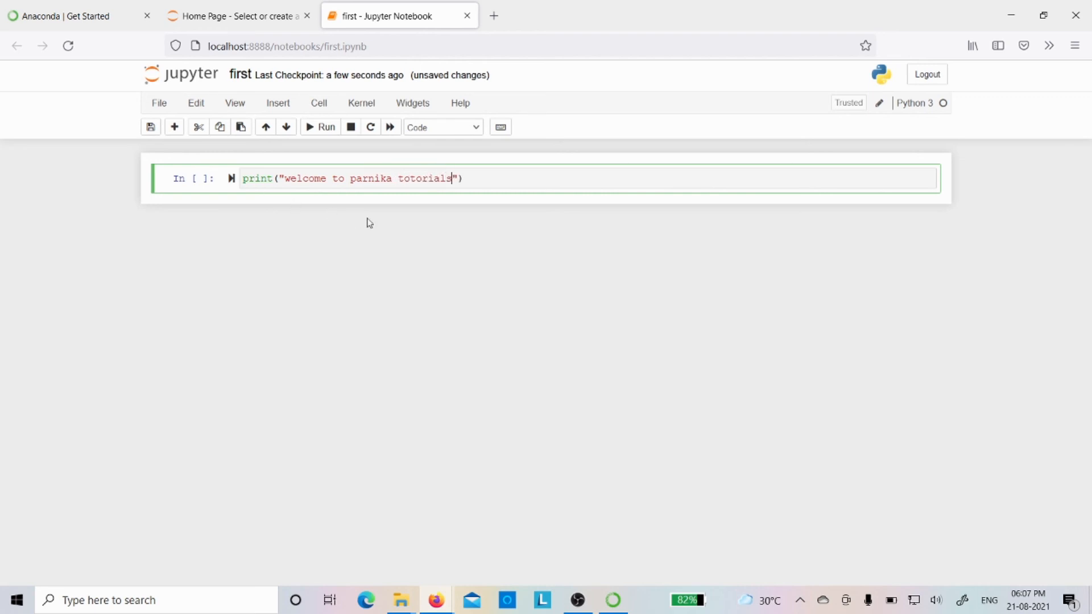
pyautogui.click(476, 182)
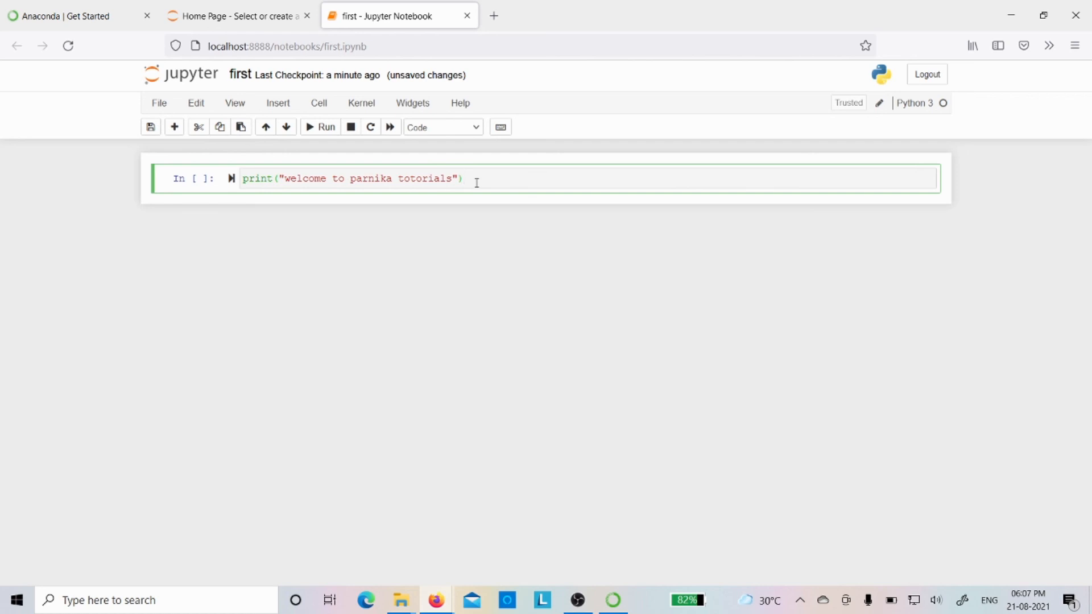
pyautogui.hotkey('shift', 'Return')
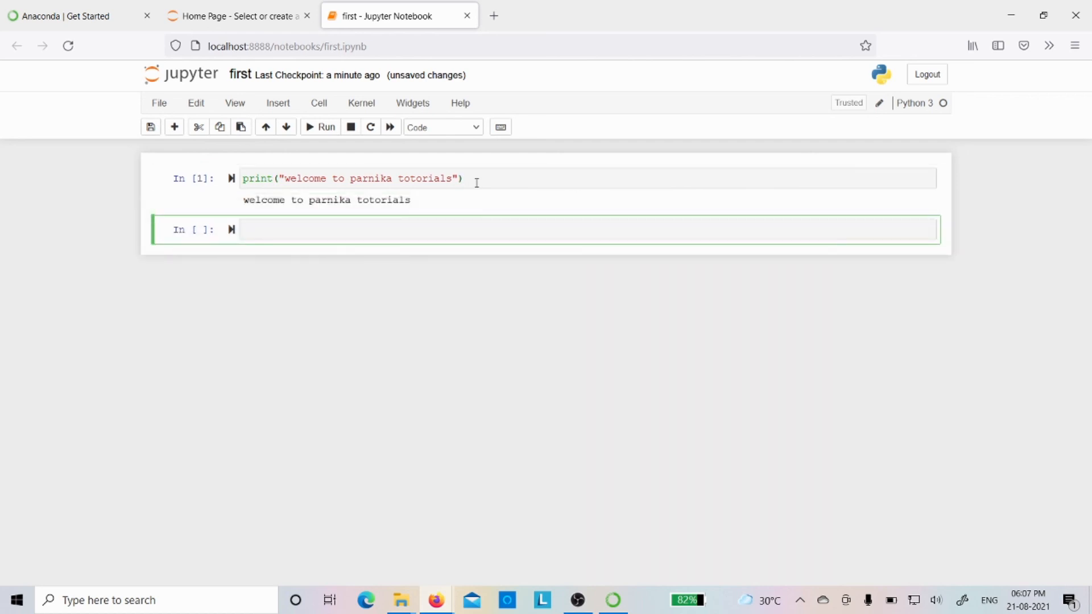
# Change the first cell's printed text to "subscribe to parnika tutorials" and run the cell again.
pyautogui.click(285, 181)
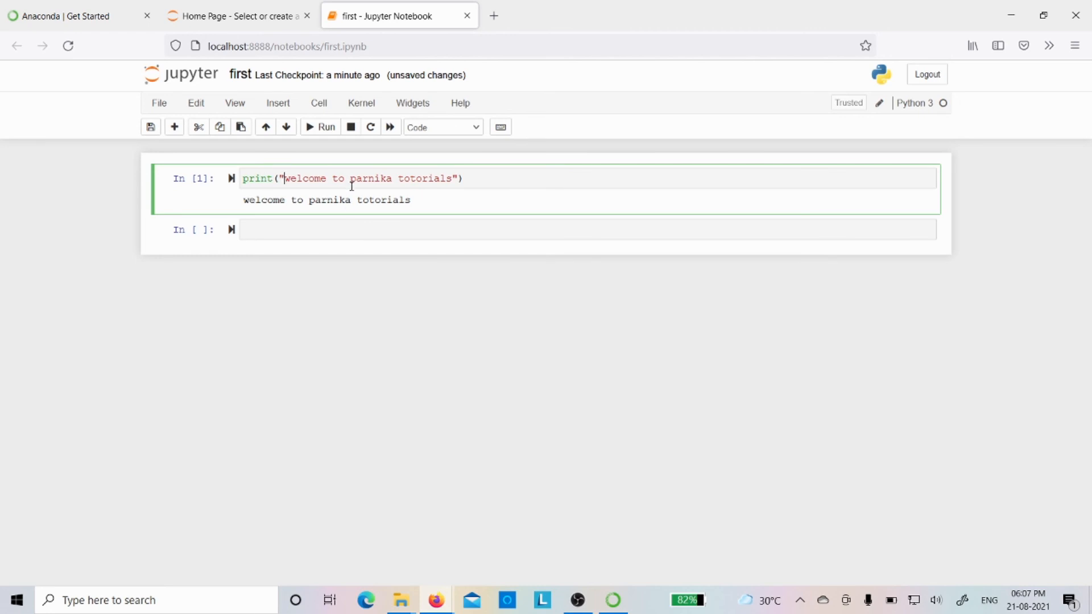
pyautogui.click(453, 179)
pyautogui.press('BackSpace')
pyautogui.press('BackSpace')
pyautogui.press('BackSpace')
pyautogui.press('BackSpace')
pyautogui.press('BackSpace')
pyautogui.press('BackSpace')
pyautogui.press('BackSpace')
pyautogui.press('BackSpace')
pyautogui.press('BackSpace')
pyautogui.press('BackSpace')
pyautogui.press('BackSpace')
pyautogui.press('BackSpace')
pyautogui.press('BackSpace')
pyautogui.press('BackSpace')
pyautogui.press('BackSpace')
pyautogui.press('BackSpace')
pyautogui.press('BackSpace')
pyautogui.press('BackSpace')
pyautogui.press('BackSpace')
pyautogui.press('BackSpace')
pyautogui.press('BackSpace')
pyautogui.press('BackSpace')
pyautogui.press('BackSpace')
pyautogui.press('BackSpace')
pyautogui.press('BackSpace')
pyautogui.press('BackSpace')
pyautogui.press('BackSpace')
pyautogui.press('BackSpace')
pyautogui.write('subscr')
pyautogui.write('ibe t')
pyautogui.write('o')
pyautogui.write('arnika')
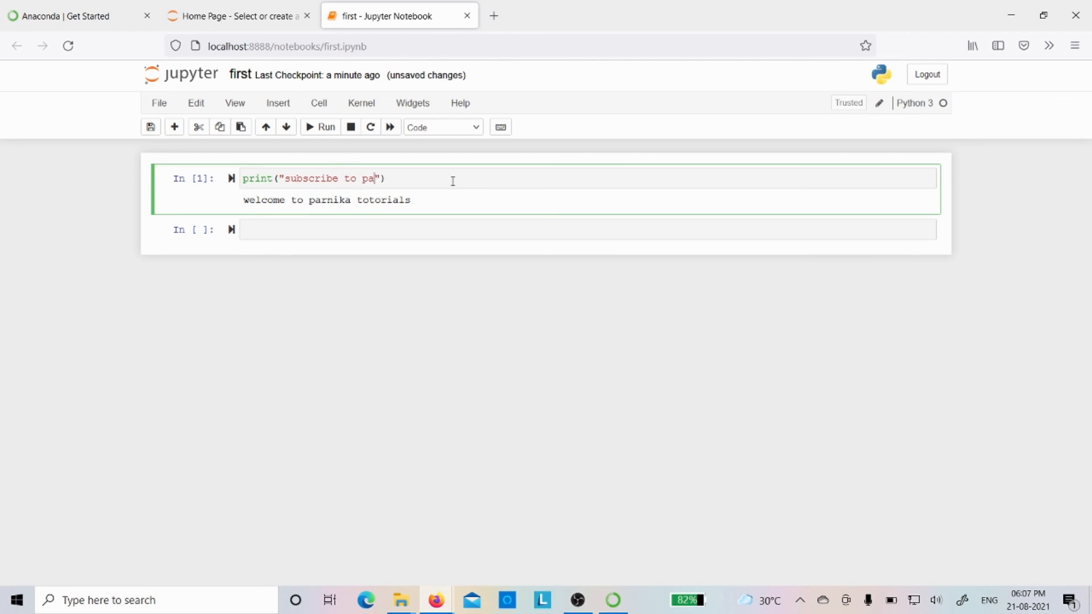
pyautogui.write(' tutorials')
pyautogui.click(323, 129)
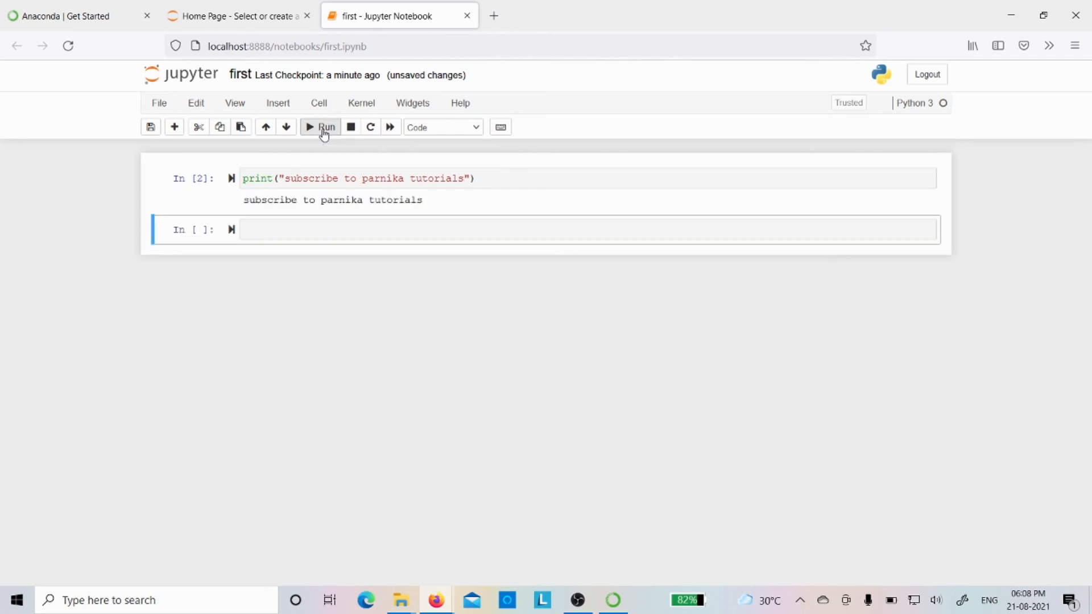